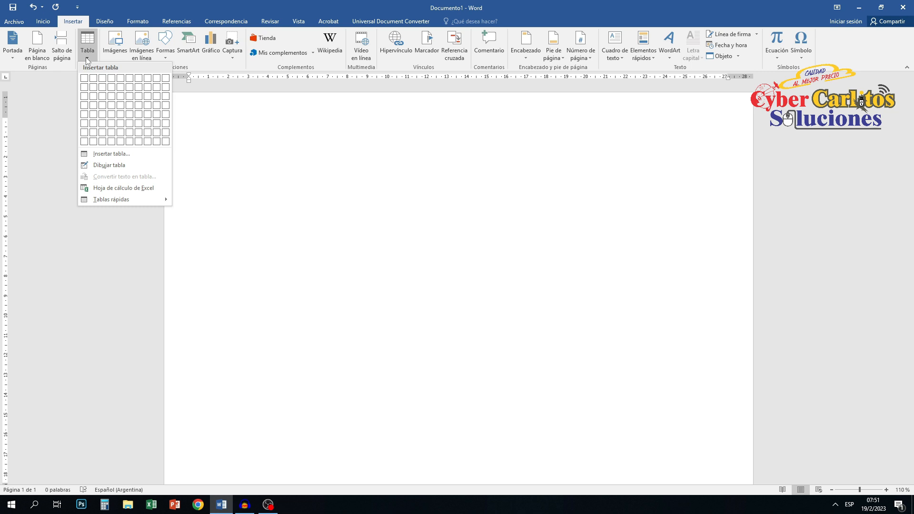
Insert a table with 5 columns and 2 rows, keeping the automatic fixed column width.
{"action": "left_click", "coordinate": [109, 159]}
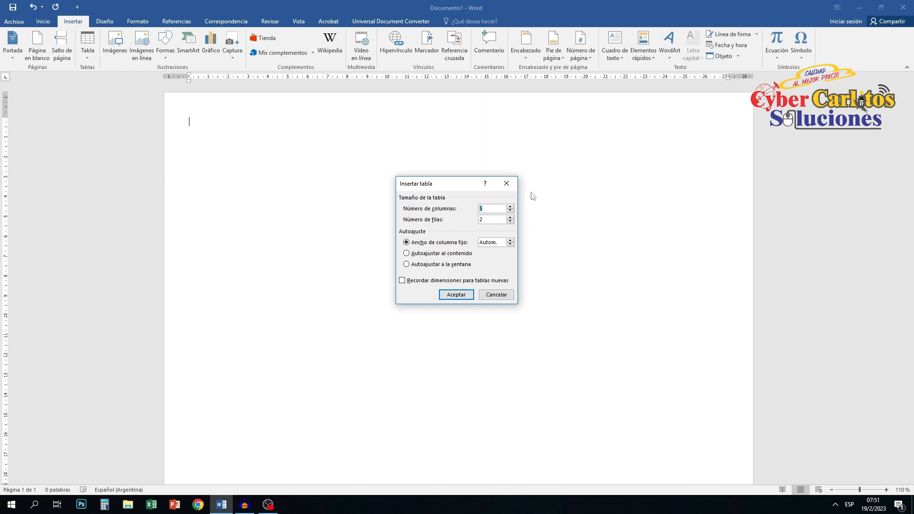
{"action": "left_click", "coordinate": [515, 186]}
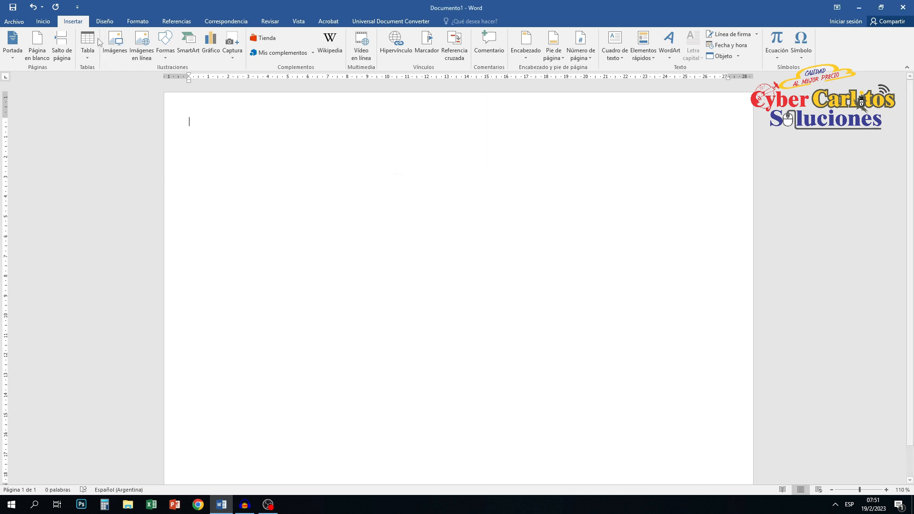
{"action": "left_click", "coordinate": [87, 45]}
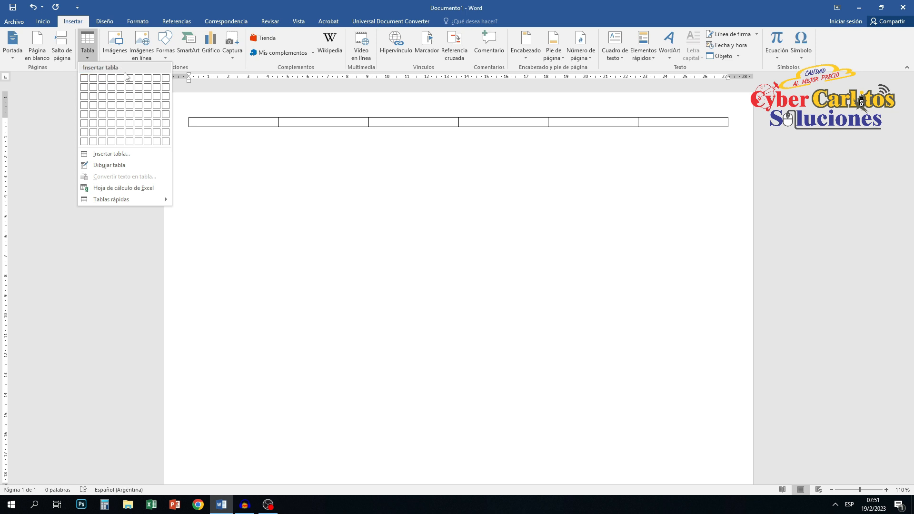
{"action": "left_click", "coordinate": [126, 156]}
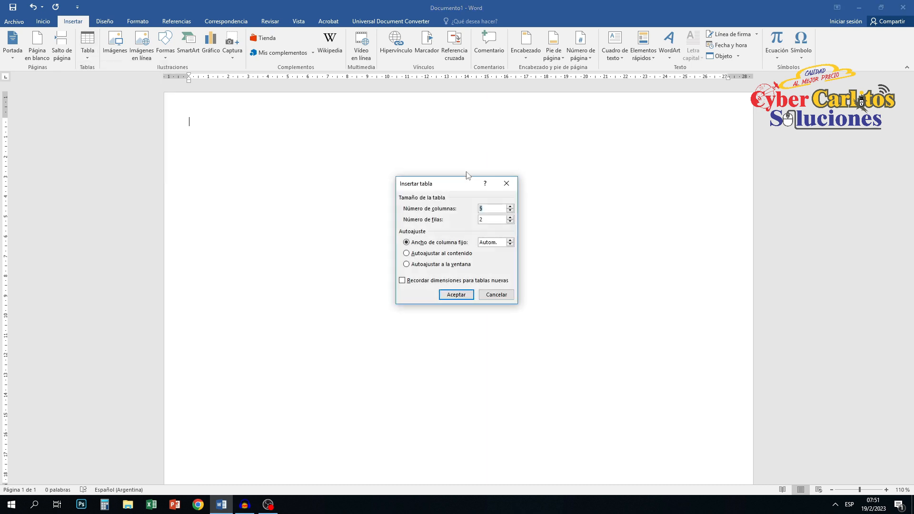
{"action": "left_click", "coordinate": [459, 295]}
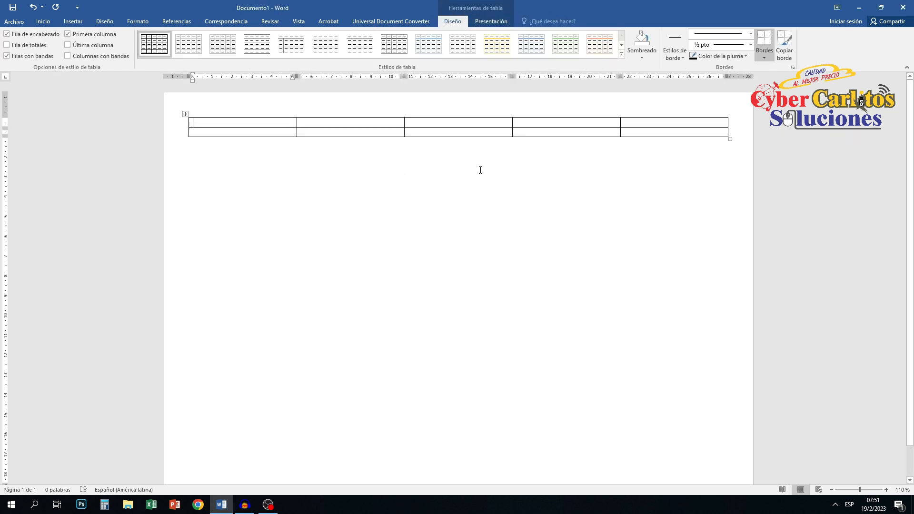
Add two more rows at the end of the table, making four rows in all.
{"action": "left_click", "coordinate": [737, 132]}
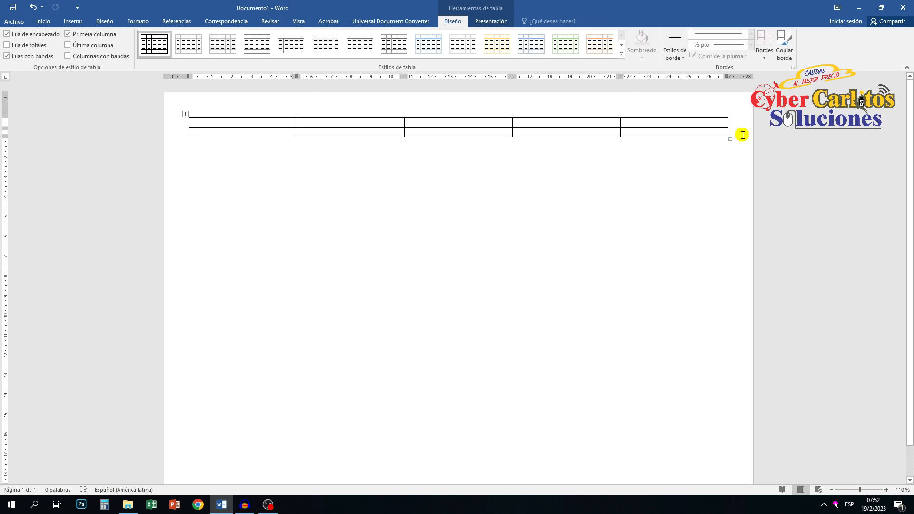
{"action": "key", "text": "Return"}
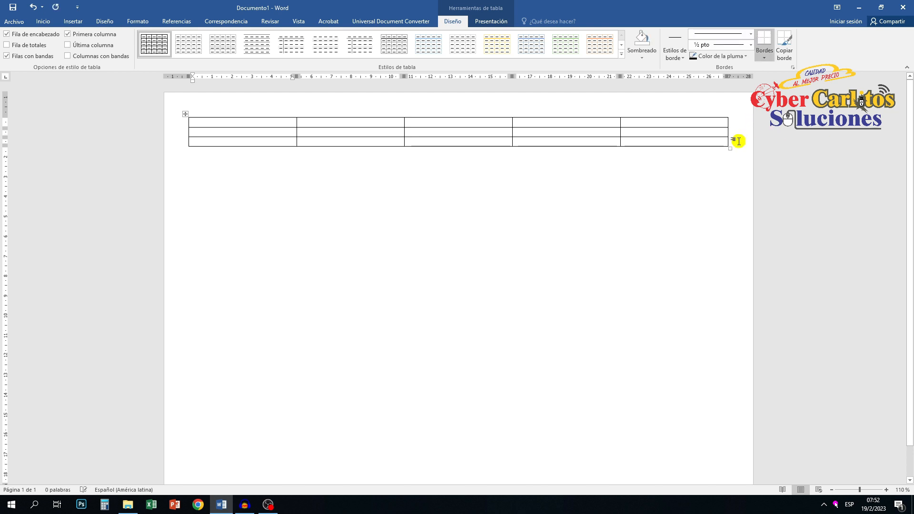
{"action": "left_click", "coordinate": [743, 142]}
{"action": "key", "text": "Return"}
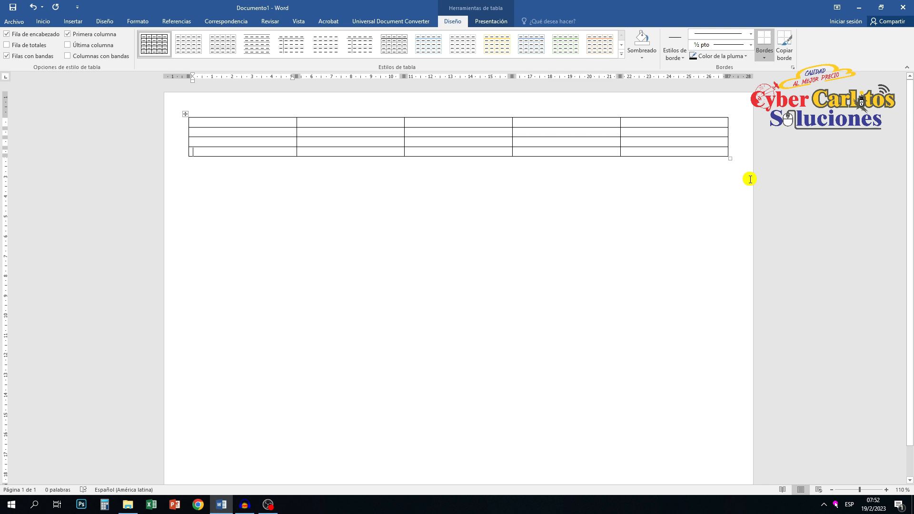
Fill the first four header cells with "tema", "descripcion", "objetvos" and "Intgrantes".
{"action": "left_click", "coordinate": [253, 124]}
{"action": "type", "text": "tema"}
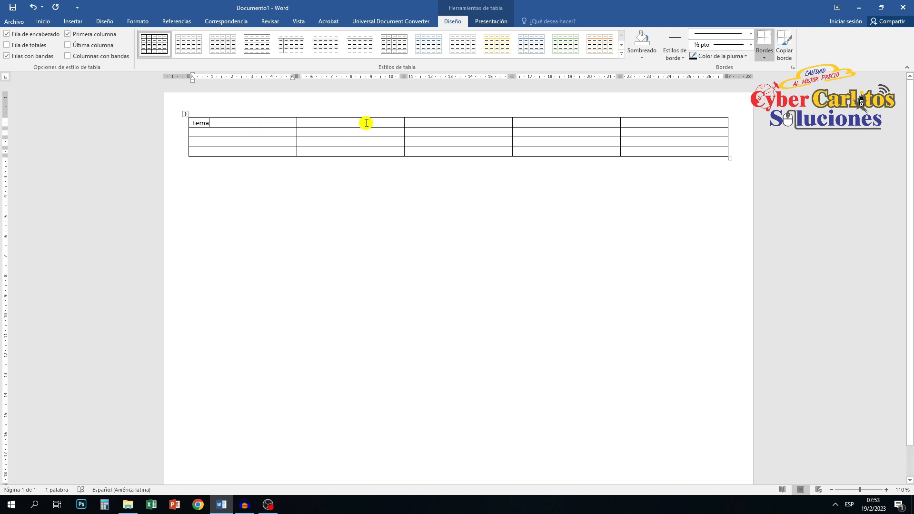
{"action": "left_click", "coordinate": [367, 123]}
{"action": "type", "text": "descripcion"}
{"action": "key", "text": "Tab"}
{"action": "type", "text": "objetvos"}
{"action": "key", "text": "Tab"}
{"action": "type", "text": "Intgrantes"}
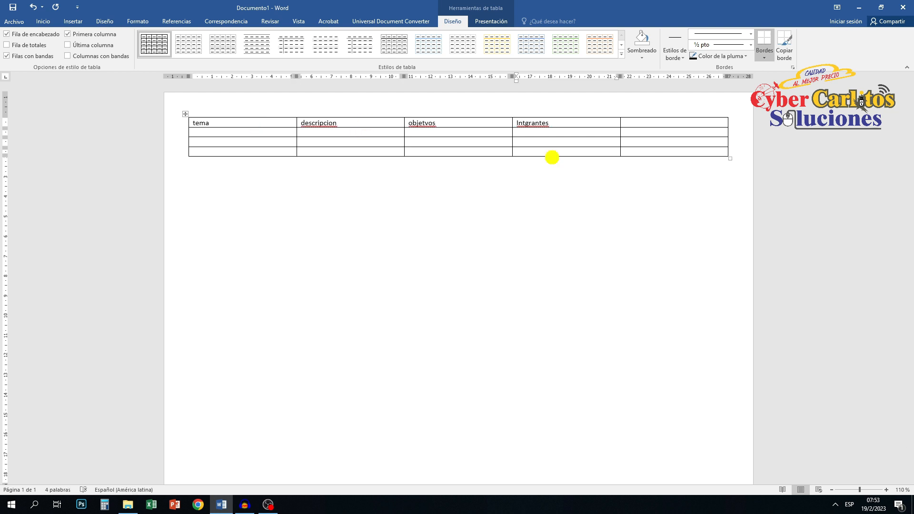
{"action": "right_click", "coordinate": [680, 118]}
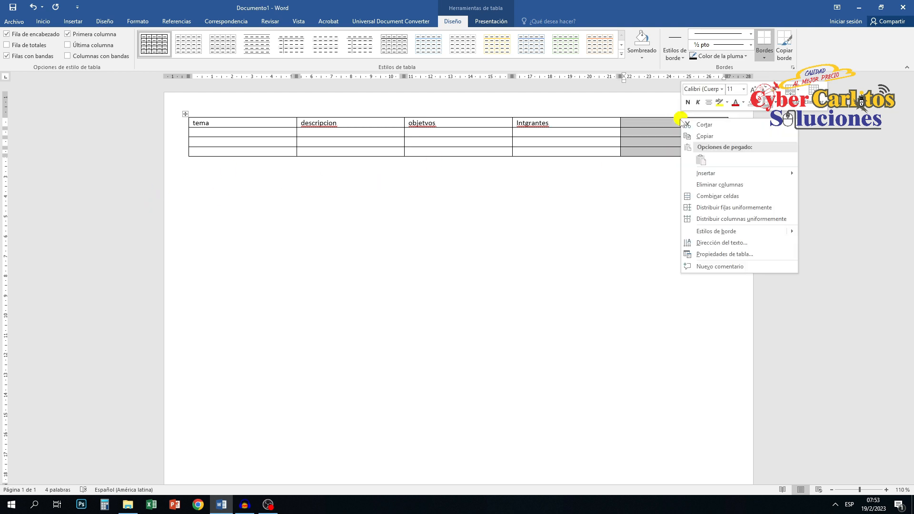
{"action": "left_click", "coordinate": [671, 170]}
{"action": "left_click", "coordinate": [686, 219]}
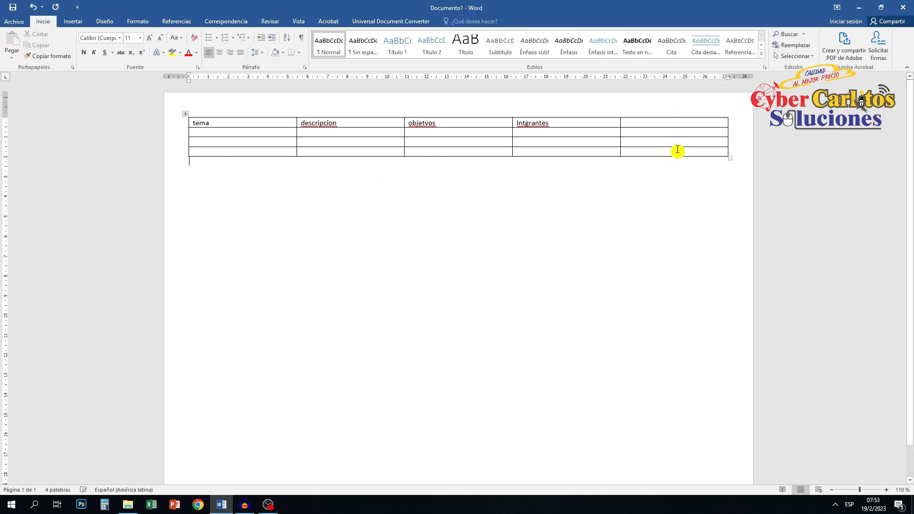
Delete the empty fifth column of the table.
{"action": "left_click", "coordinate": [676, 115]}
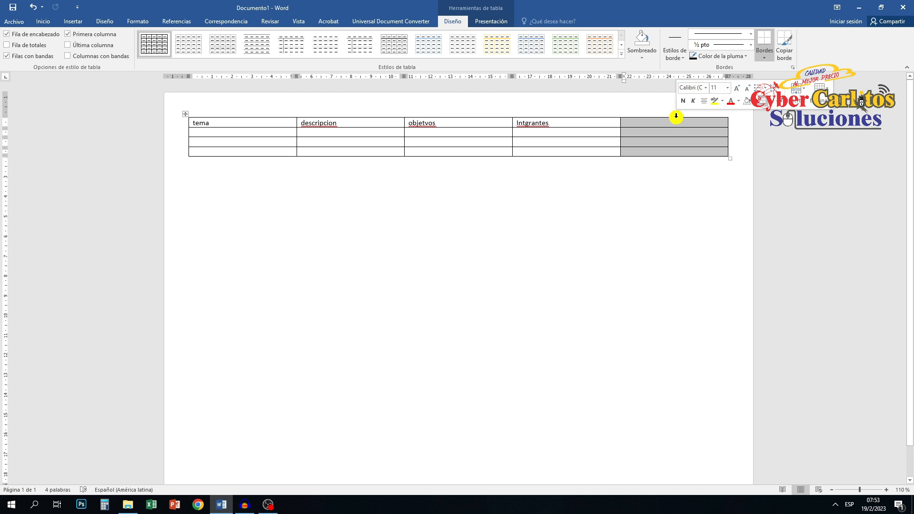
{"action": "right_click", "coordinate": [676, 117]}
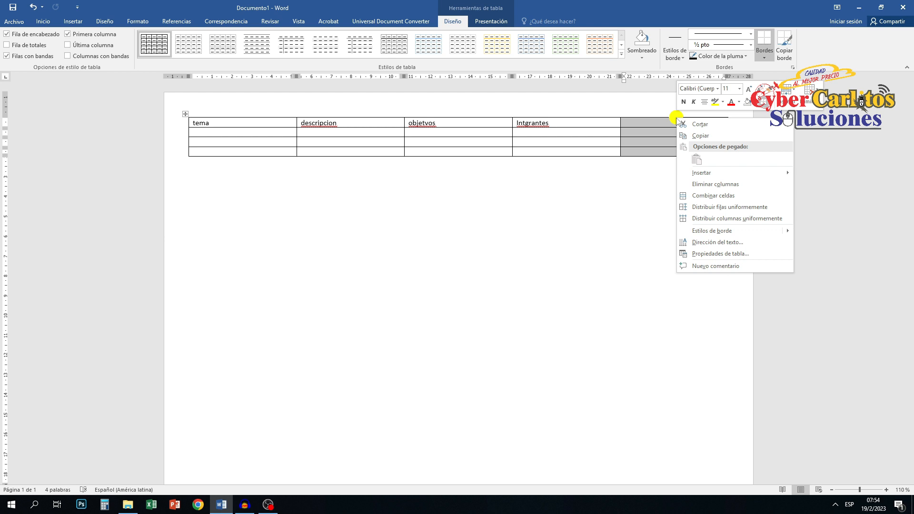
{"action": "left_click", "coordinate": [721, 186]}
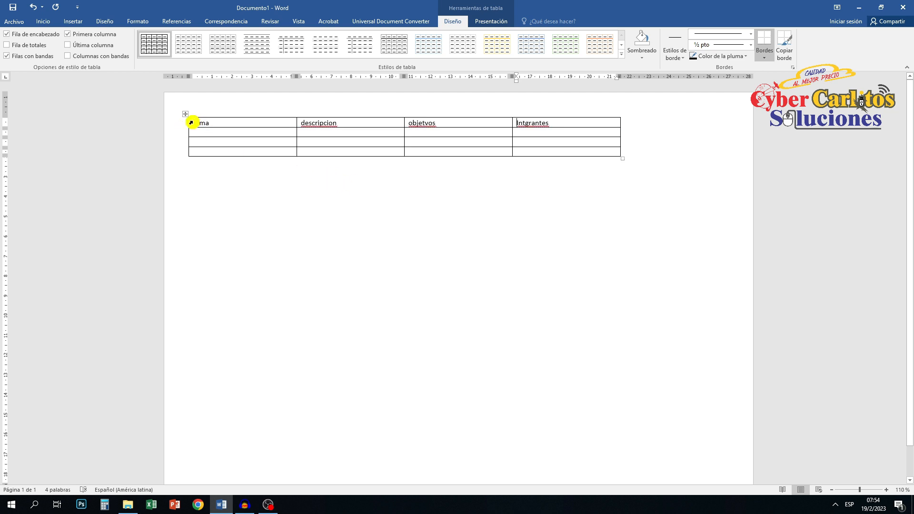
Make the text of the whole header row bold and uppercase.
{"action": "left_click_drag", "start_coordinate": [190, 121], "coordinate": [554, 127]}
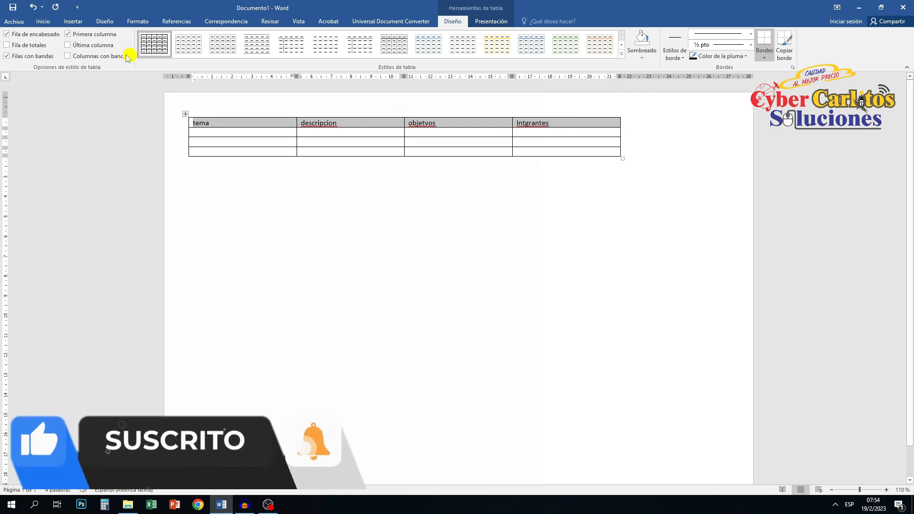
{"action": "left_click", "coordinate": [43, 21]}
{"action": "left_click", "coordinate": [85, 52]}
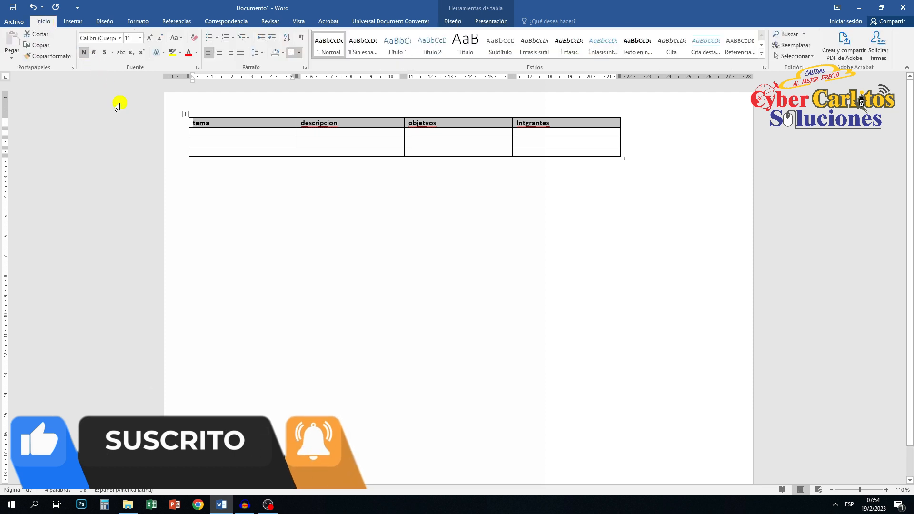
{"action": "left_click", "coordinate": [183, 41]}
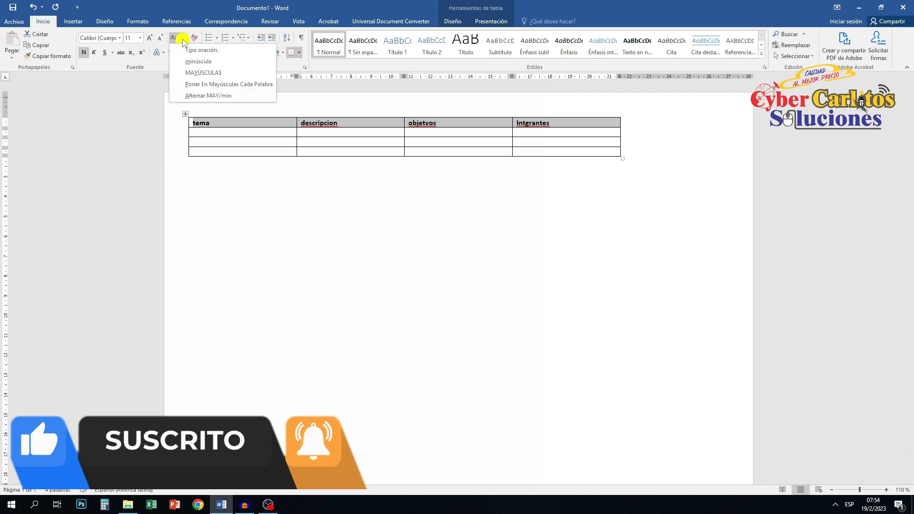
{"action": "left_click", "coordinate": [184, 71]}
Set the font size of the header row text to 15.
{"action": "left_click", "coordinate": [130, 37]}
{"action": "type", "text": "15"}
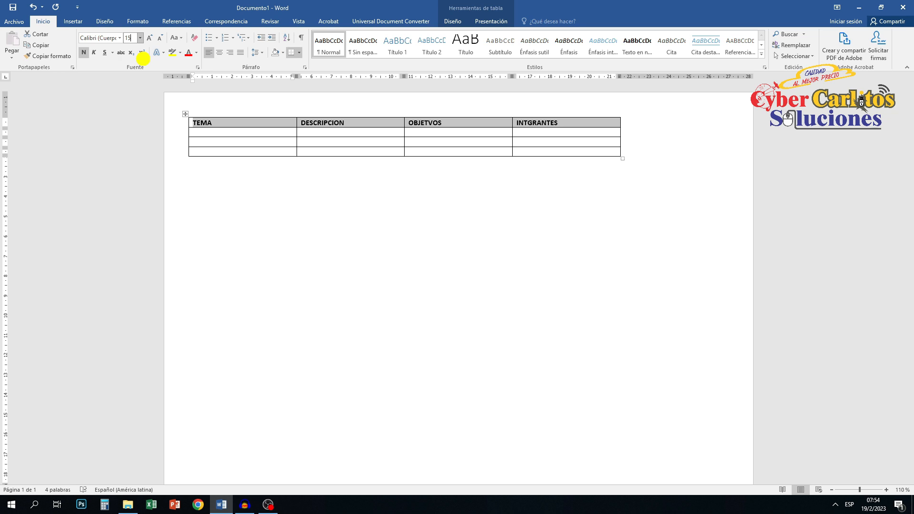
{"action": "key", "text": "Return"}
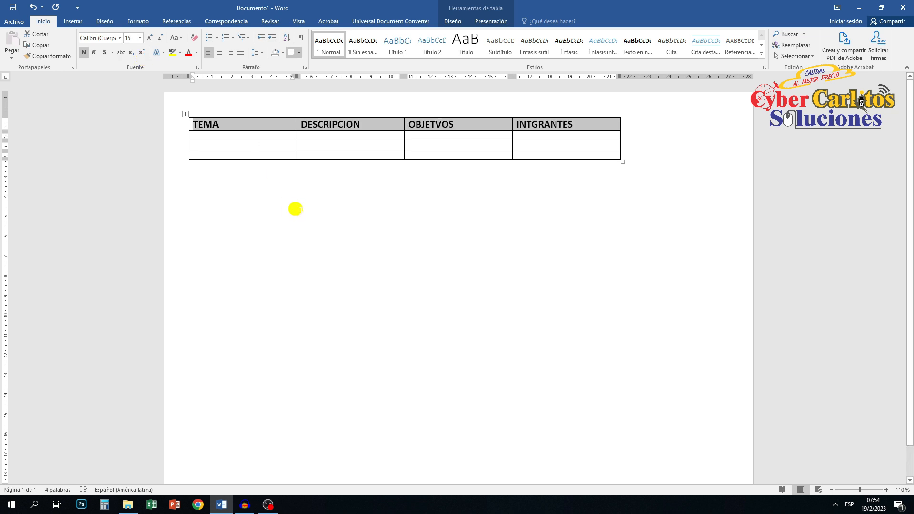
Fill the second row with "AAAA" under TEMA, filler text under DESCRIPCION and "CAUSAas que pribacan el medio ambiebnto" under OBJETVOS.
{"action": "left_click", "coordinate": [249, 139]}
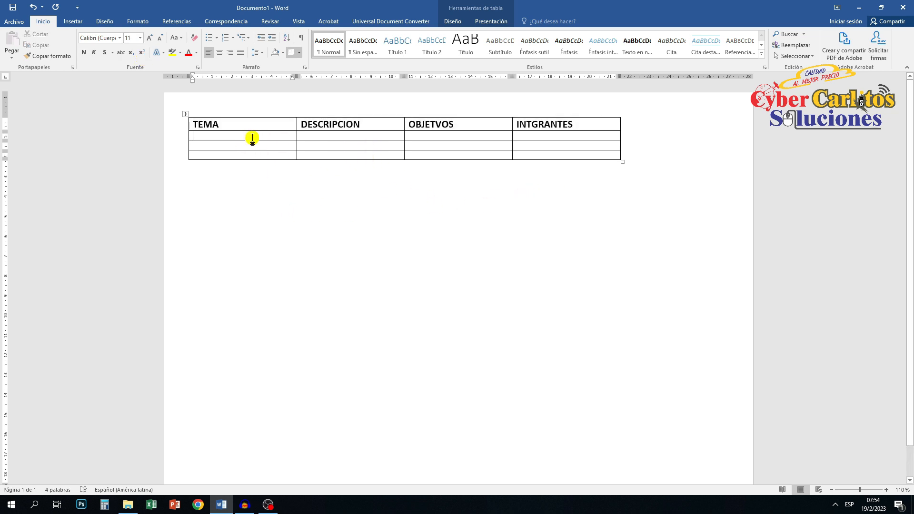
{"action": "type", "text": "AAAA"}
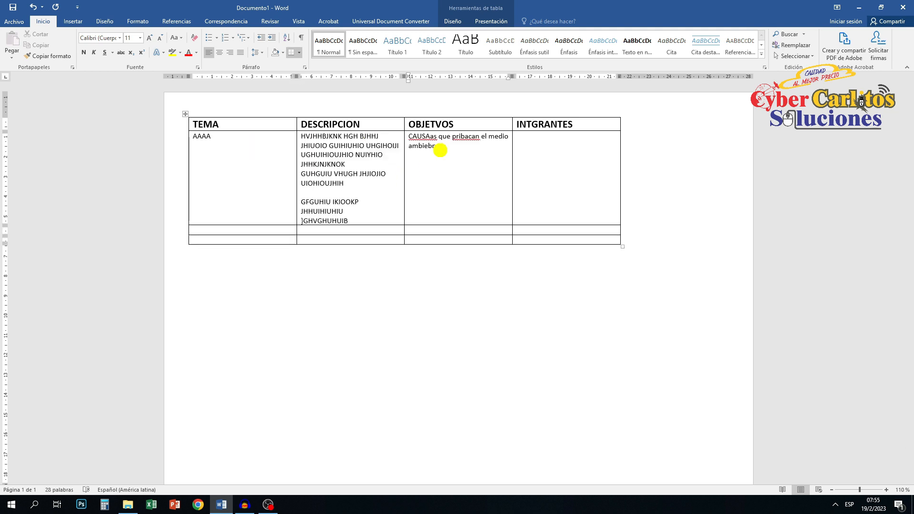
{"action": "type", "text": "to"}
Enter the placeholder letters X, Y, Z and T in the cell below INTGRANTES.
{"action": "left_click", "coordinate": [555, 143]}
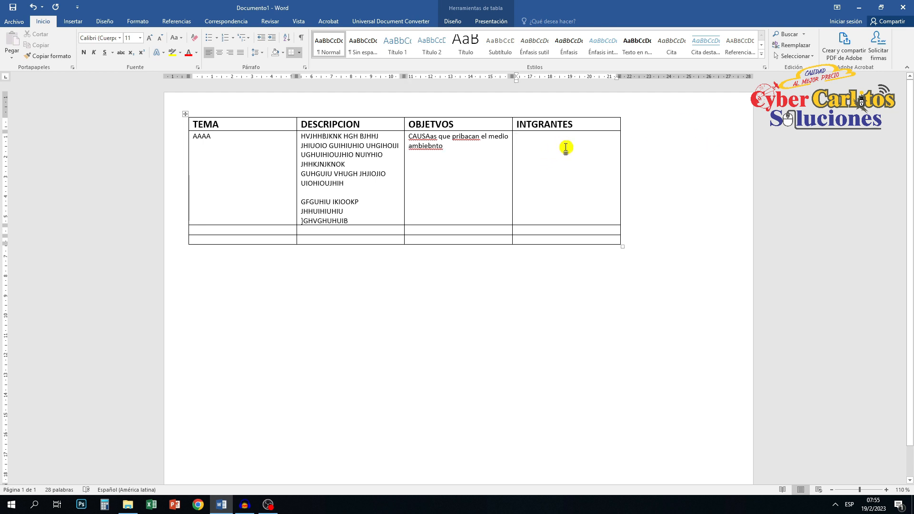
{"action": "type", "text": "p"}
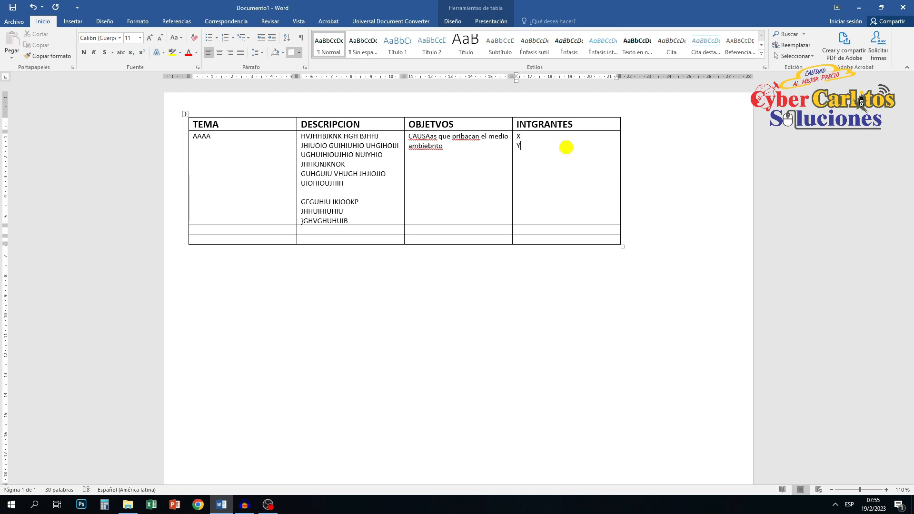
{"action": "type", "text": " T"}
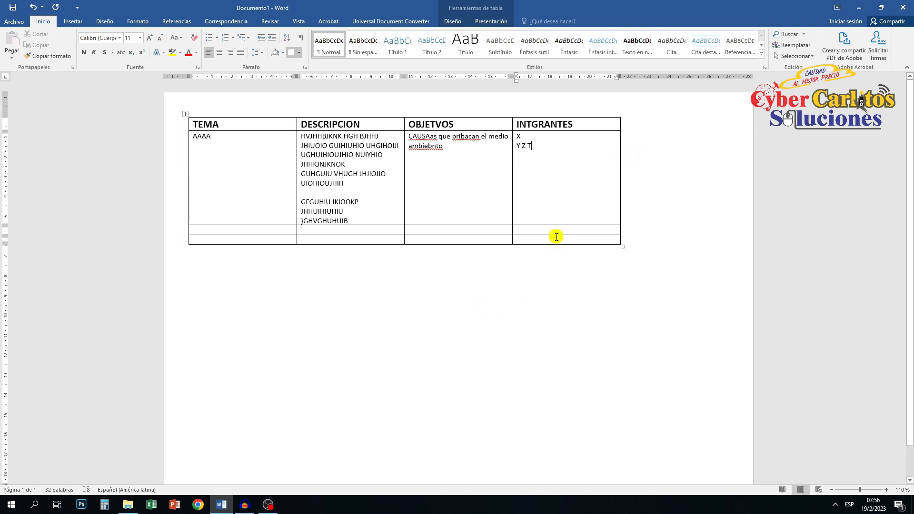
Clear the placeholder letters from the cell below INTGRANTES.
{"action": "key", "text": "BackSpace"}
{"action": "key", "text": "BackSpace"}
{"action": "key", "text": "BackSpace"}
{"action": "key", "text": "BackSpace"}
{"action": "key", "text": "BackSpace"}
{"action": "key", "text": "BackSpace"}
{"action": "key", "text": "BackSpace"}
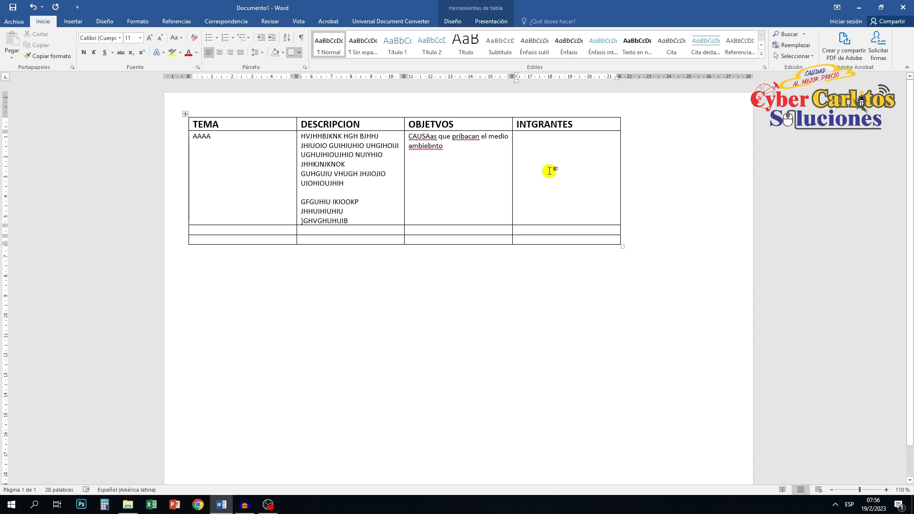
Draw two vertical lines in the cell below INTGRANTES to divide it into three subcolumns.
{"action": "left_click", "coordinate": [84, 22]}
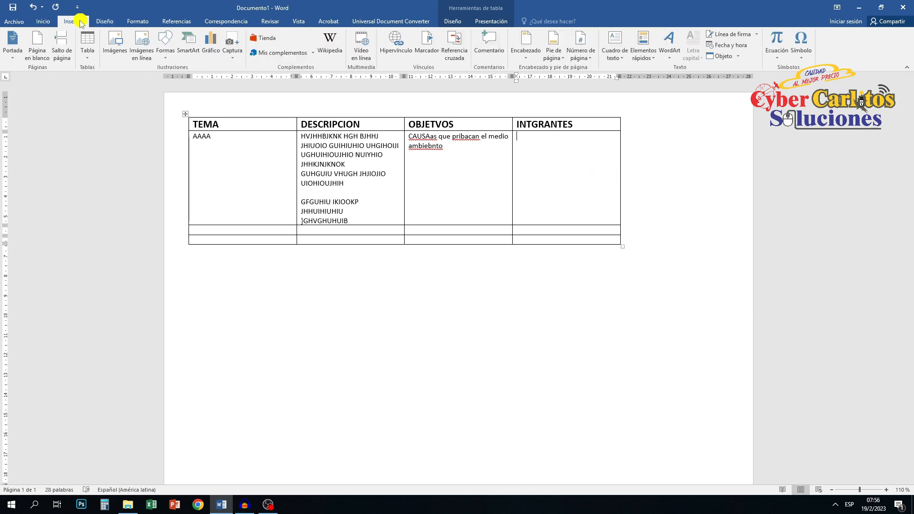
{"action": "left_click", "coordinate": [87, 58]}
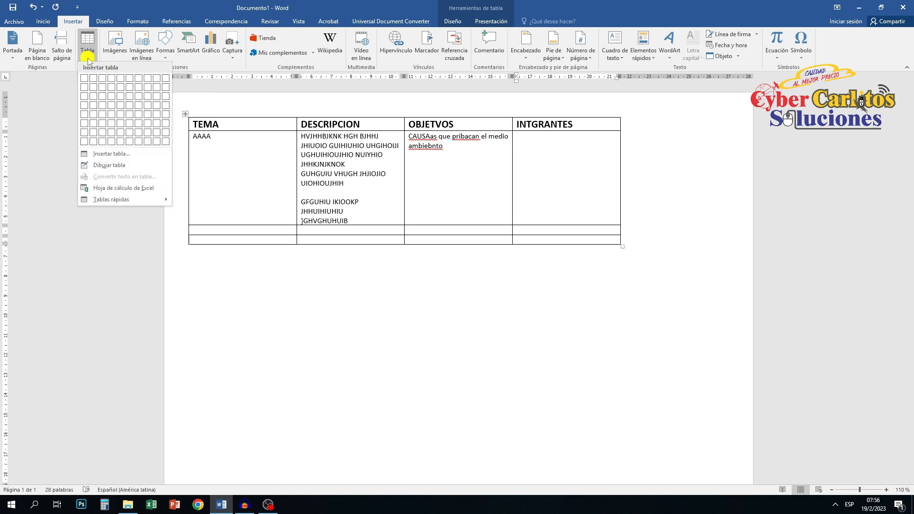
{"action": "left_click", "coordinate": [109, 165]}
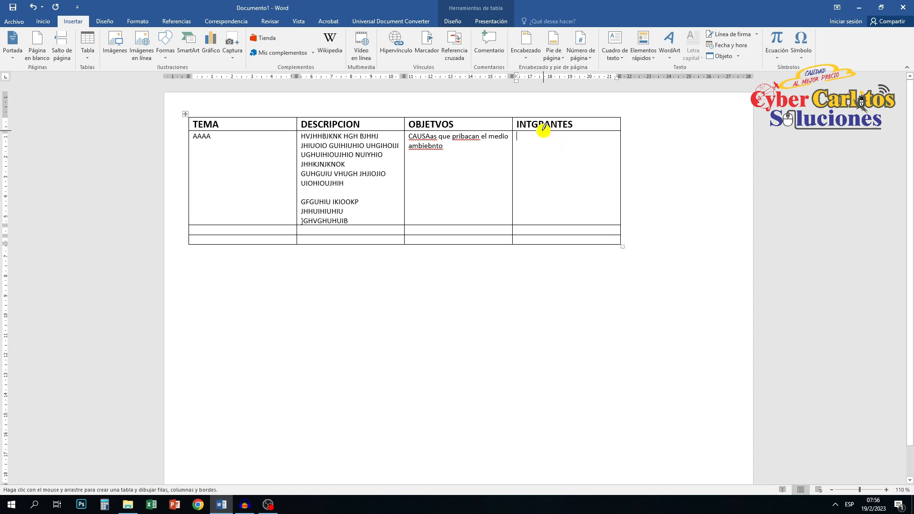
{"action": "left_click_drag", "start_coordinate": [535, 127], "coordinate": [537, 216]}
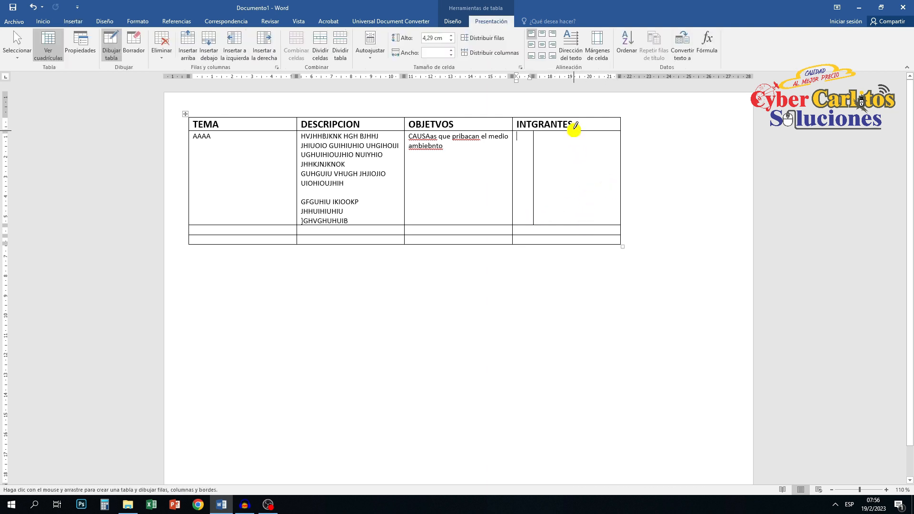
{"action": "left_click_drag", "start_coordinate": [575, 131], "coordinate": [576, 198]}
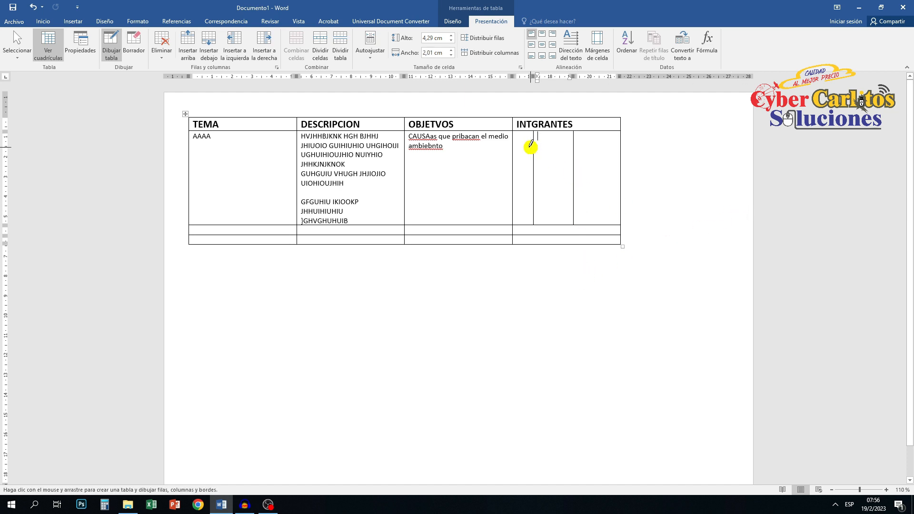
Draw a horizontal line across the three subcolumns below INTGRANTES, separating a top row of cells about 0.48 cm high.
{"action": "left_click_drag", "start_coordinate": [518, 139], "coordinate": [619, 140]}
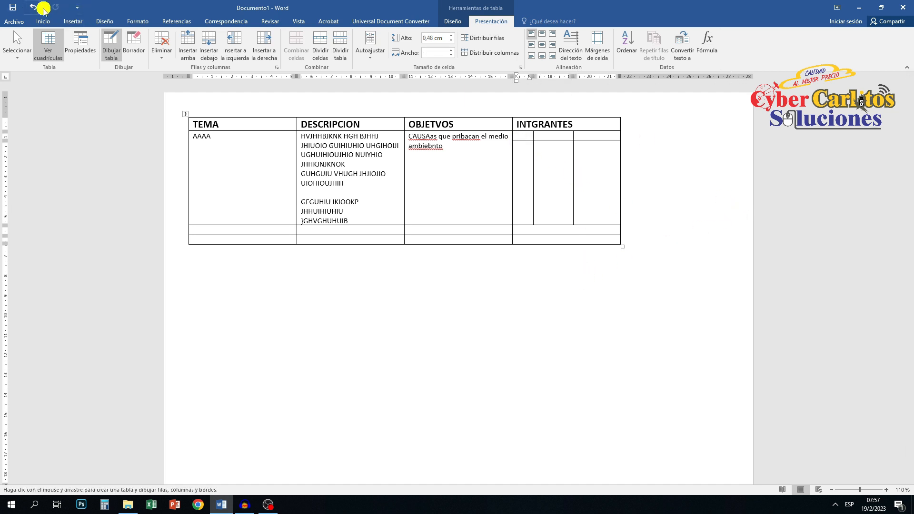
{"action": "left_click", "coordinate": [33, 7]}
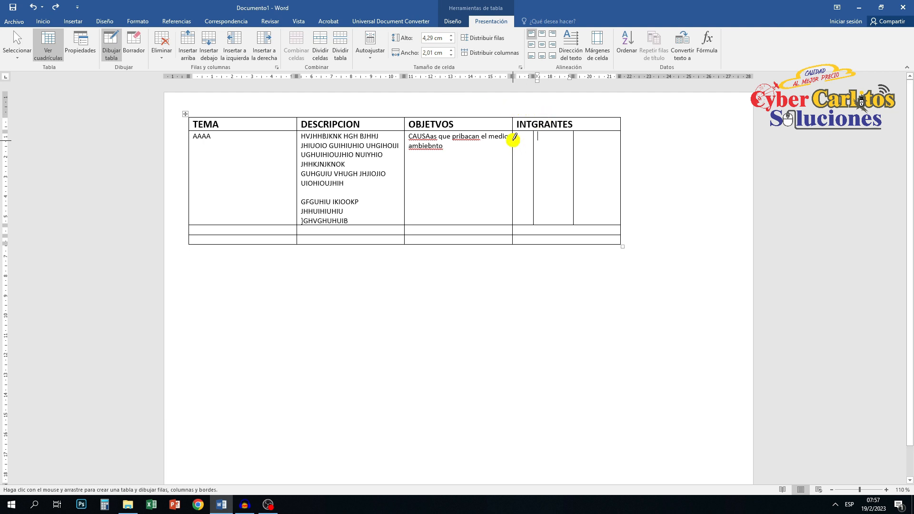
{"action": "left_click_drag", "start_coordinate": [514, 139], "coordinate": [590, 140]}
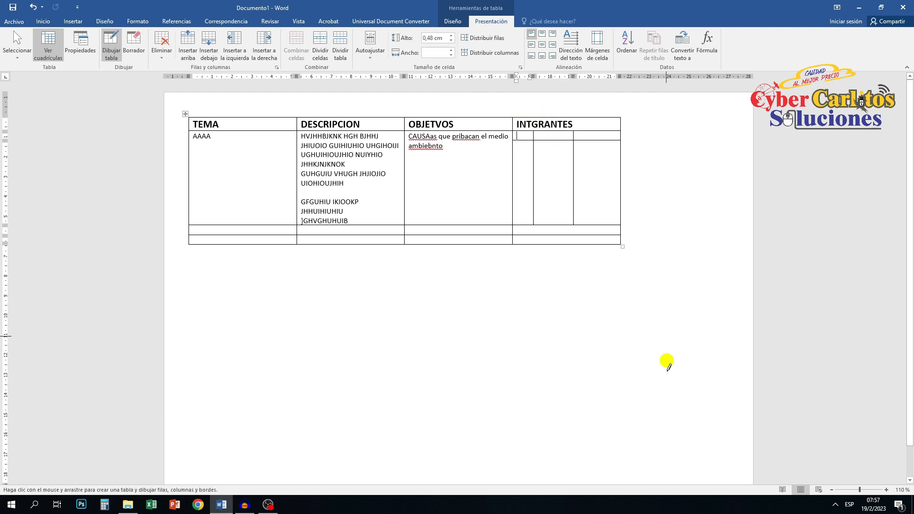
{"action": "left_click", "coordinate": [564, 316]}
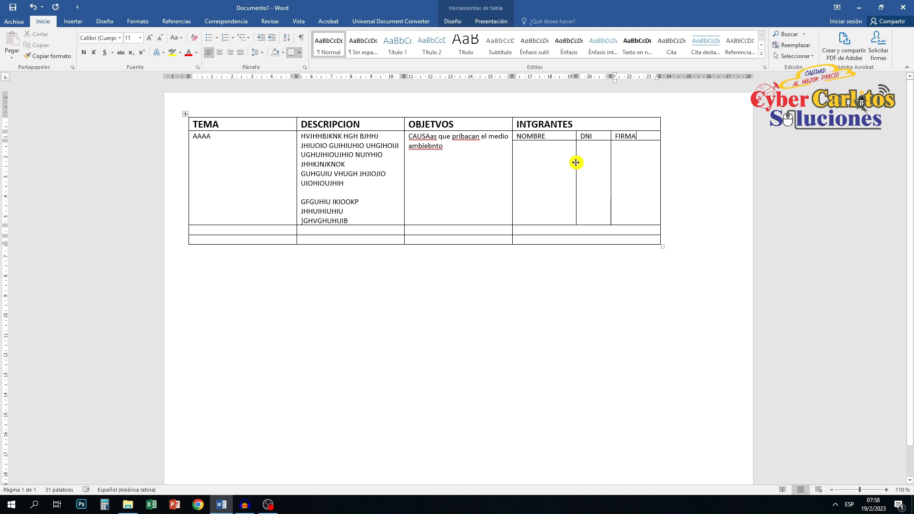
Widen the DNI subcolumn slightly by moving its border with FIRMA, and shade the NOMBRE, DNI and FIRMA cells light gold.
{"action": "mouse_move", "coordinate": [576, 163]}
{"action": "left_mouse_down"}
{"action": "mouse_move", "coordinate": [567, 163]}
{"action": "mouse_move", "coordinate": [578, 164]}
{"action": "left_mouse_up"}
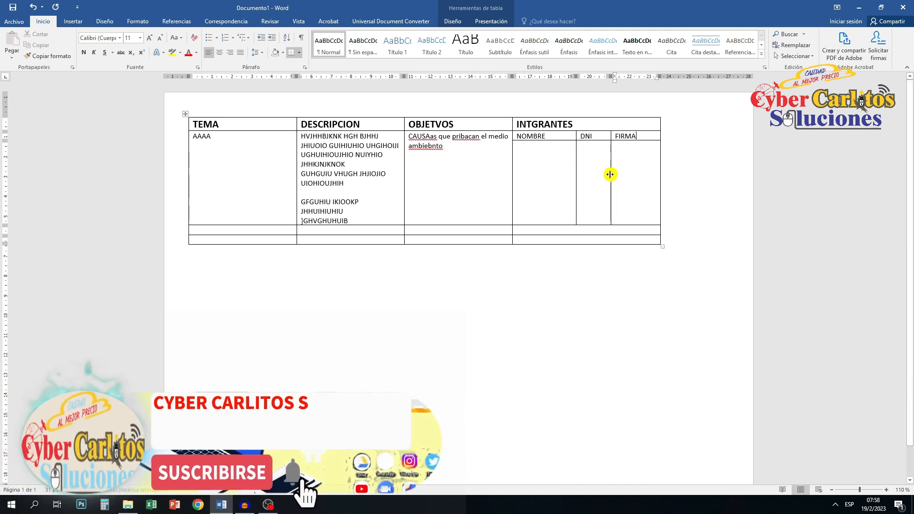
{"action": "left_click_drag", "start_coordinate": [611, 174], "coordinate": [615, 174]}
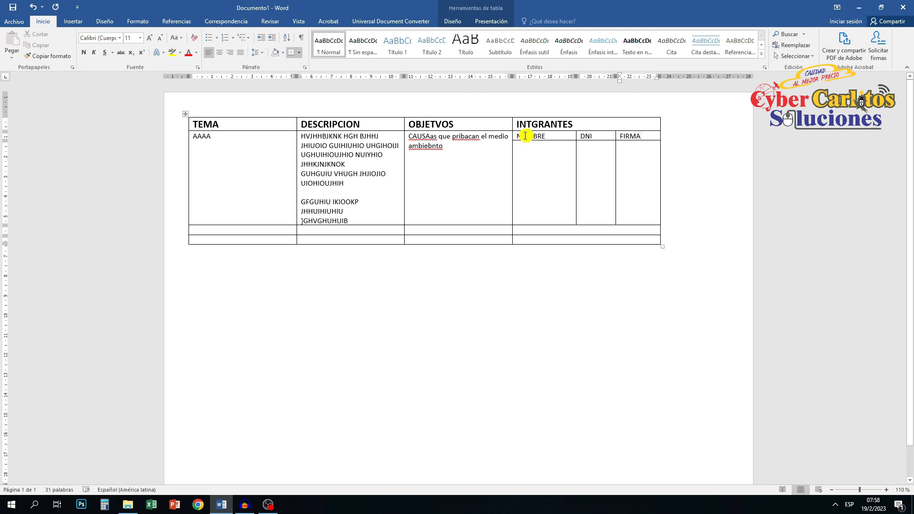
{"action": "left_click_drag", "start_coordinate": [518, 138], "coordinate": [623, 137]}
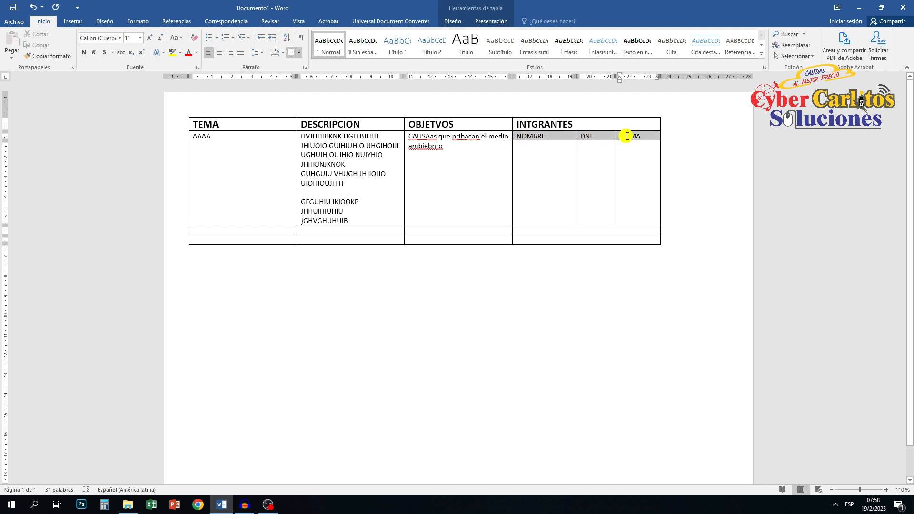
{"action": "left_click", "coordinate": [283, 53]}
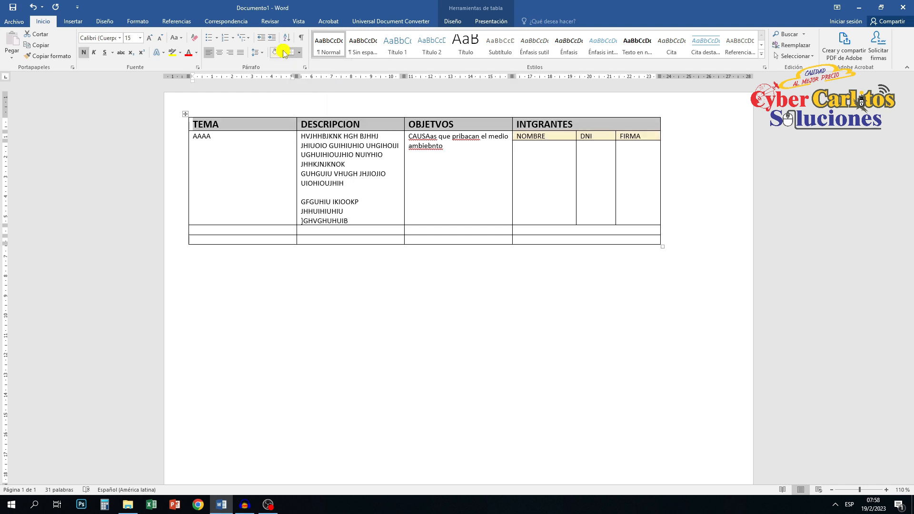
Shade the table's header row, from TEMA to INTGRANTES, with a light blue theme colour.
{"action": "left_click", "coordinate": [284, 51]}
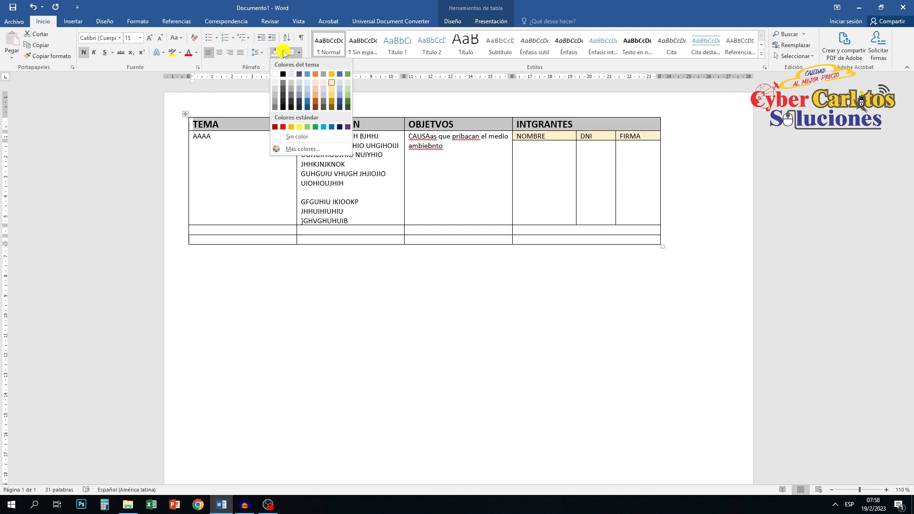
{"action": "left_click", "coordinate": [308, 86]}
{"action": "left_click", "coordinate": [552, 195]}
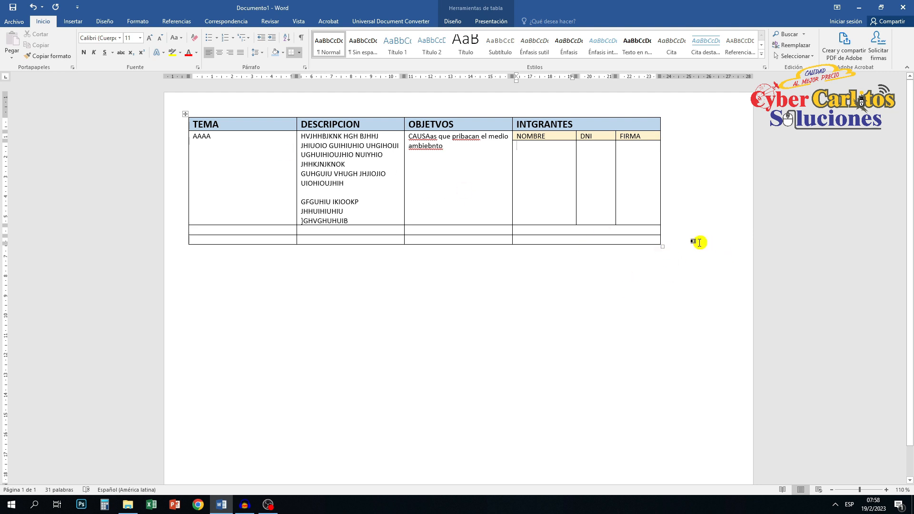
Add three empty rows at the end of the table.
{"action": "left_click", "coordinate": [682, 237]}
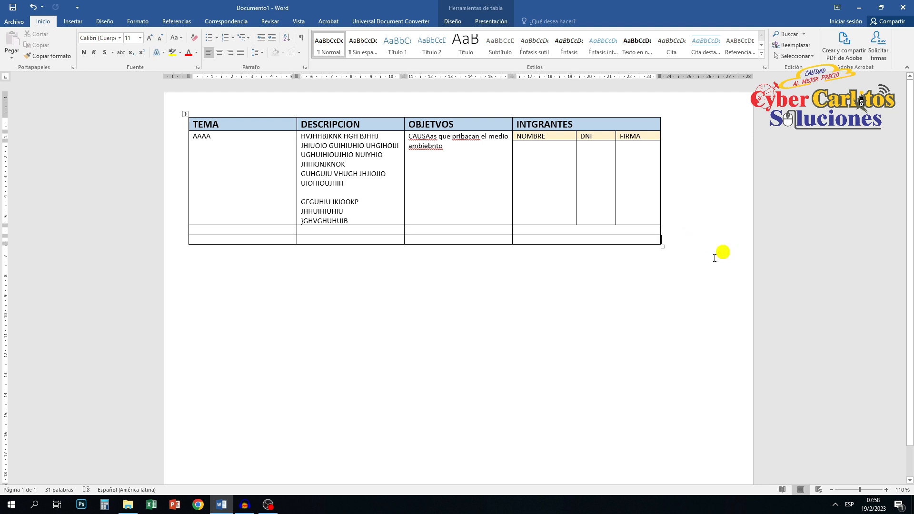
{"action": "key", "text": "Return"}
{"action": "left_click", "coordinate": [677, 251]}
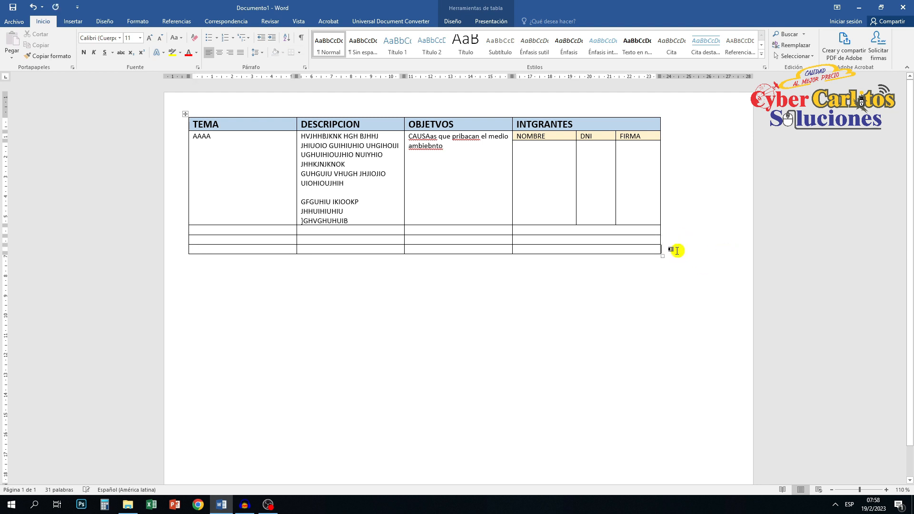
{"action": "key", "text": "Return"}
{"action": "left_click", "coordinate": [664, 259]}
{"action": "key", "text": "Return"}
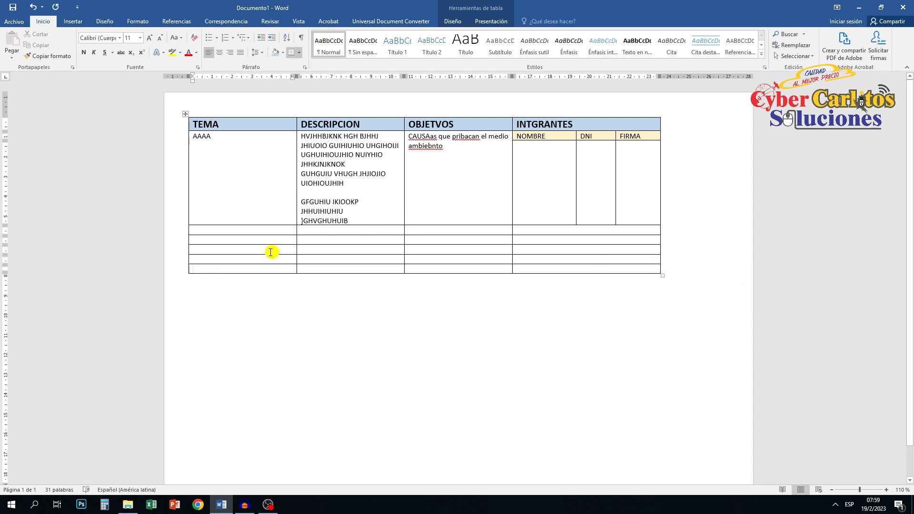
Enter B, C and D in the TEMA cells of the three rows below AAAA.
{"action": "left_click_drag", "start_coordinate": [234, 250], "coordinate": [476, 269]}
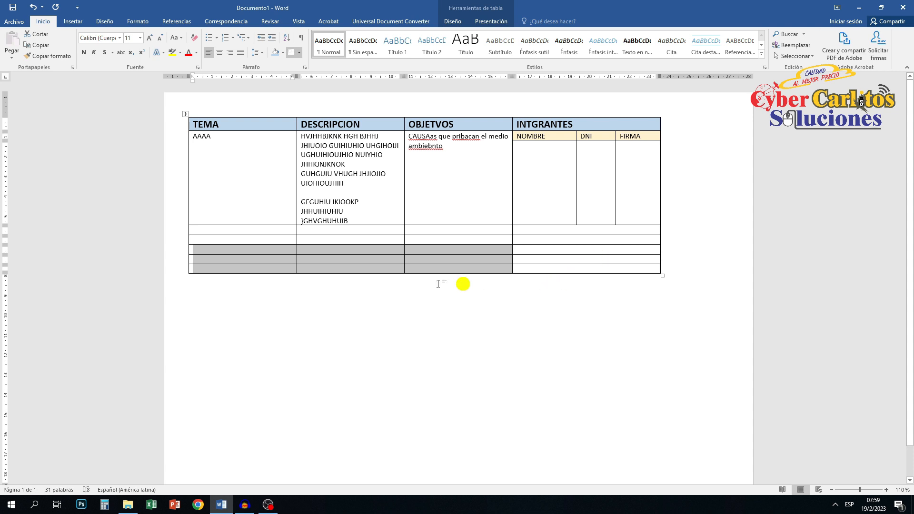
{"action": "left_click", "coordinate": [742, 288]}
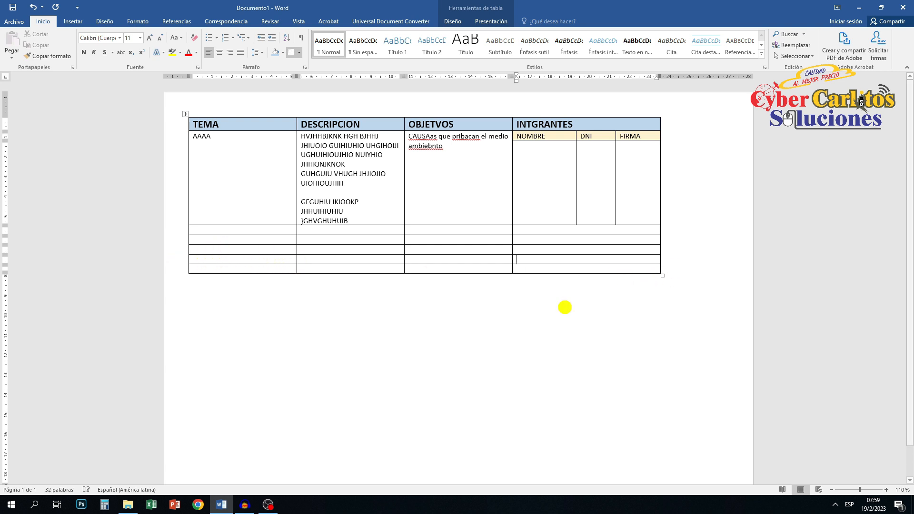
{"action": "left_click_drag", "start_coordinate": [195, 249], "coordinate": [637, 269]}
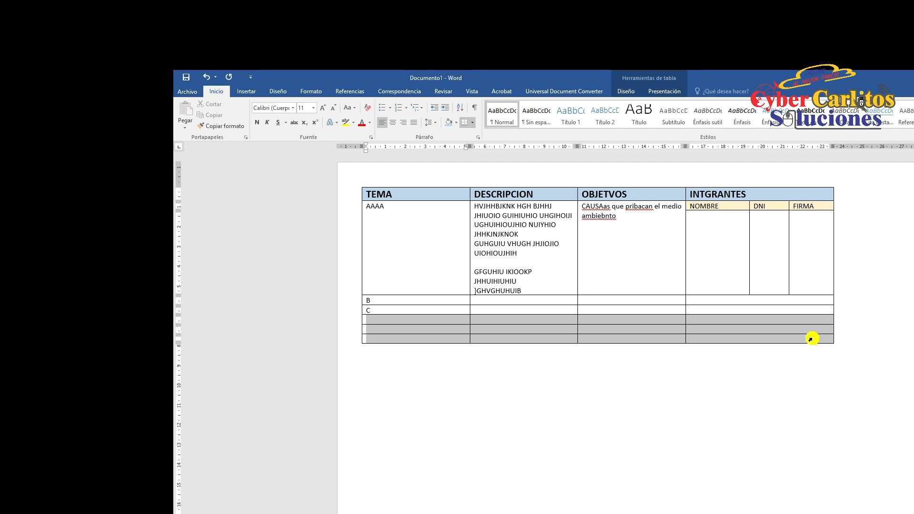
{"action": "left_click", "coordinate": [737, 419]}
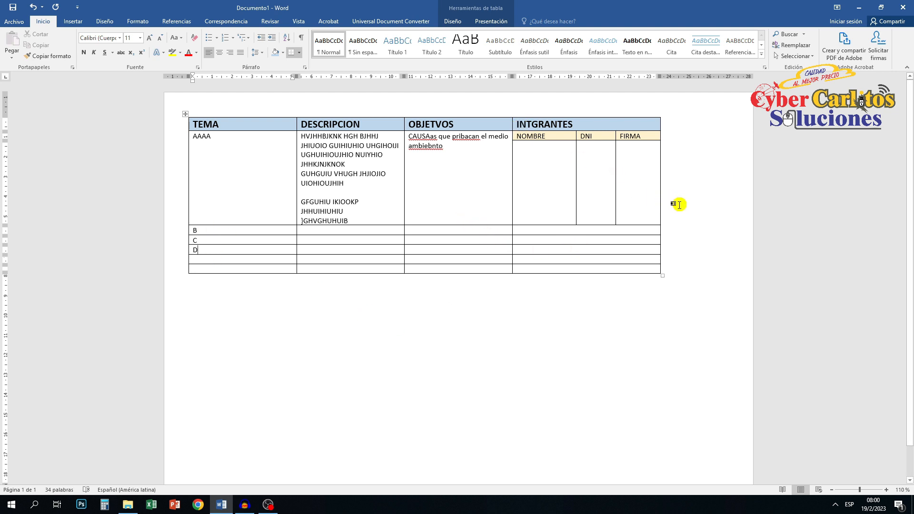
Try adding a row directly below the AAAA row, and undo the insertion.
{"action": "left_click", "coordinate": [671, 148]}
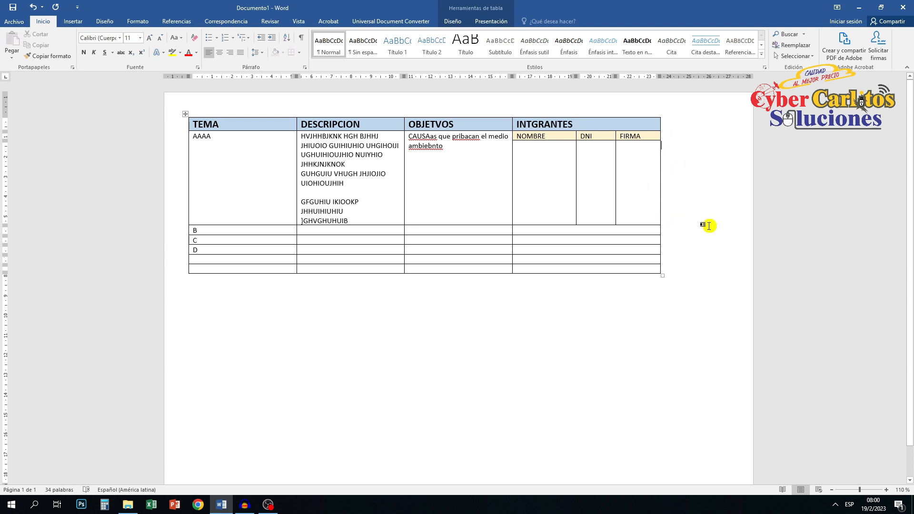
{"action": "key", "text": "Return"}
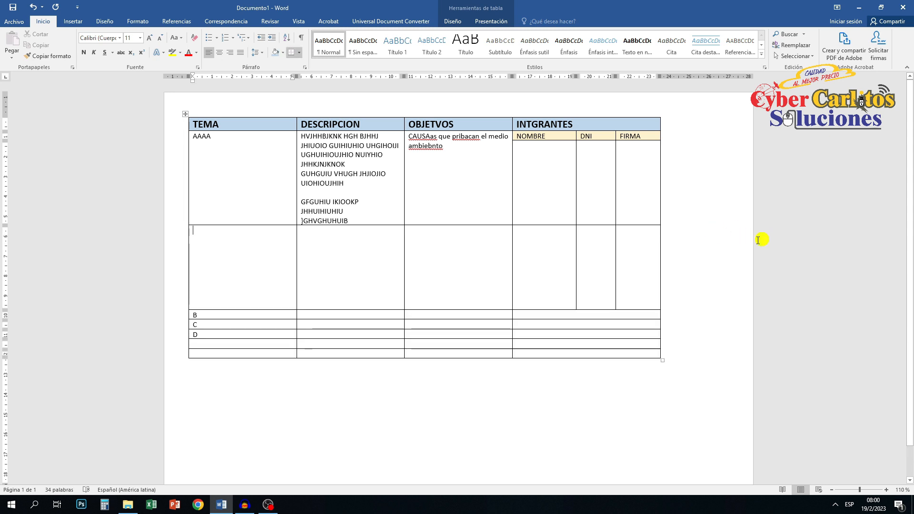
{"action": "left_click", "coordinate": [33, 6]}
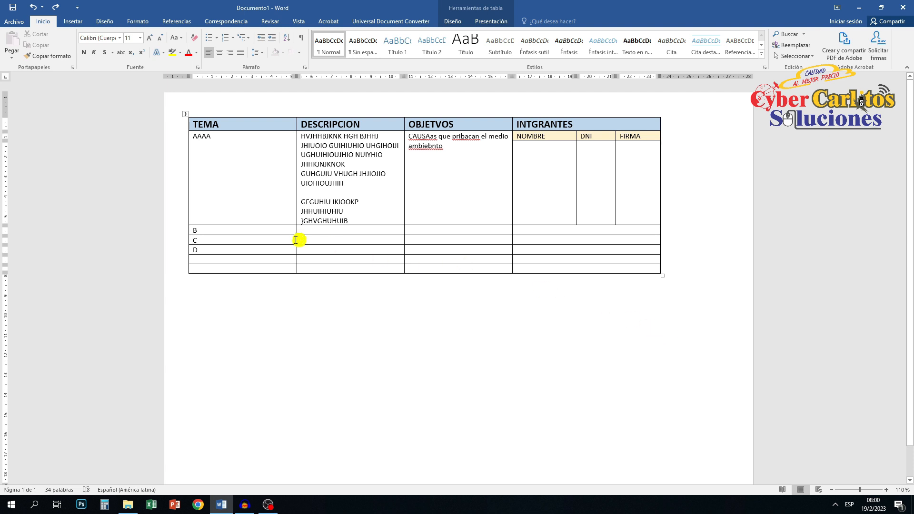
Make row B taller by adding three blank lines in its INTGRANTES cell.
{"action": "left_click", "coordinate": [570, 229]}
{"action": "key", "text": "Return"}
{"action": "key", "text": "Return"}
{"action": "key", "text": "Return"}
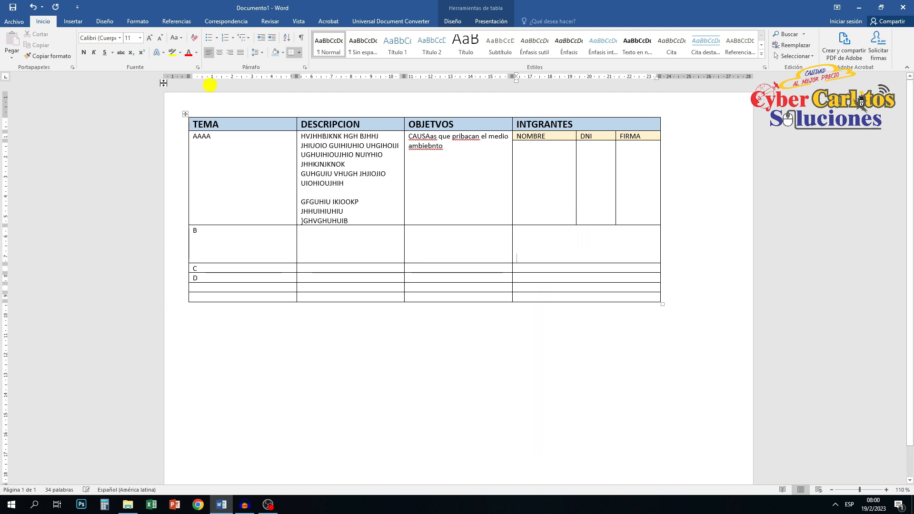
Draw two vertical lines in row B's INTGRANTES cell, aligned with the NOMBRE, DNI and FIRMA dividers above.
{"action": "left_click", "coordinate": [73, 21]}
{"action": "left_click", "coordinate": [88, 47]}
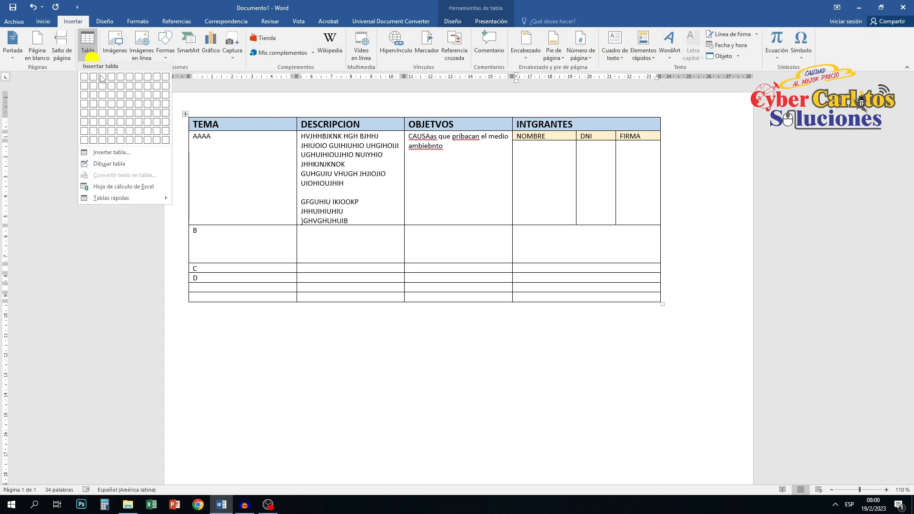
{"action": "left_click", "coordinate": [110, 165]}
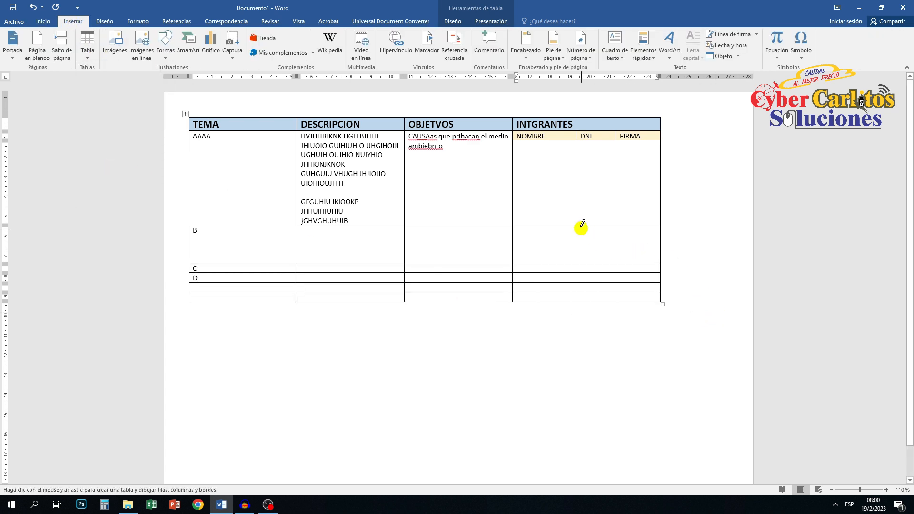
{"action": "left_click_drag", "start_coordinate": [578, 223], "coordinate": [575, 261]}
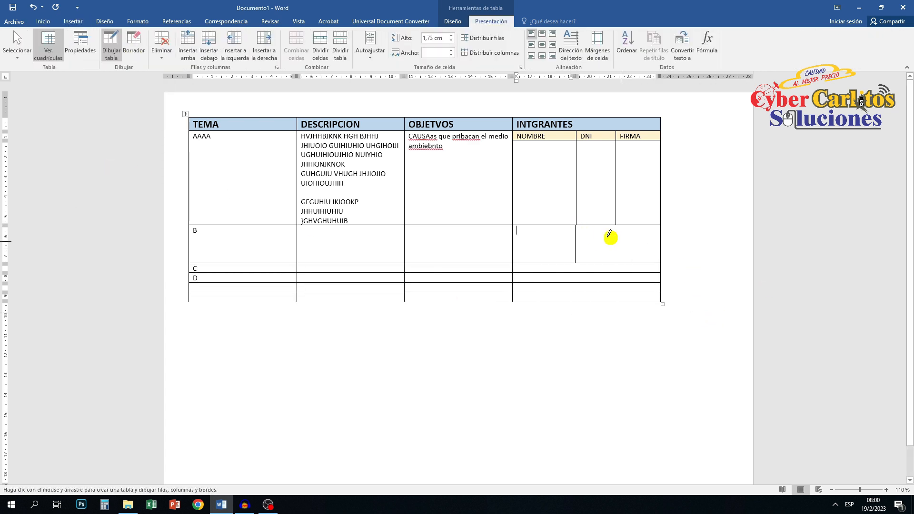
{"action": "left_click_drag", "start_coordinate": [618, 221], "coordinate": [616, 262]}
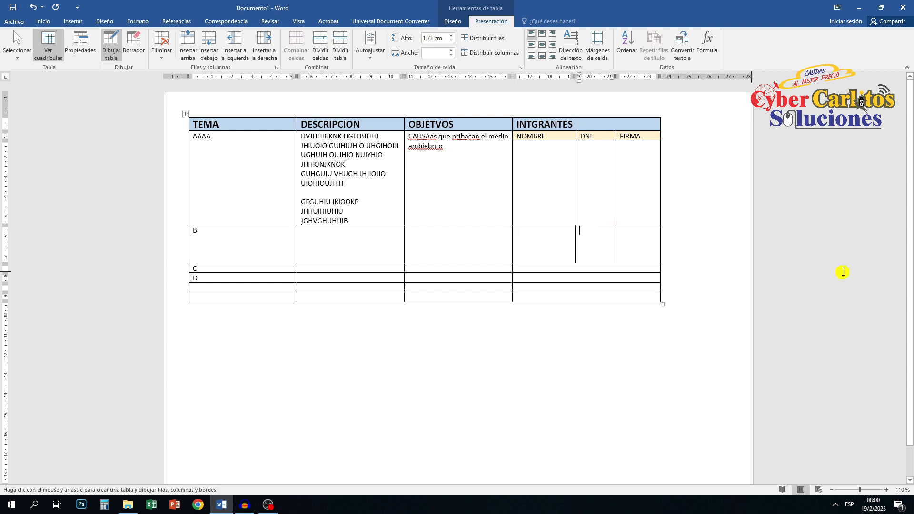
{"action": "key", "text": "Escape"}
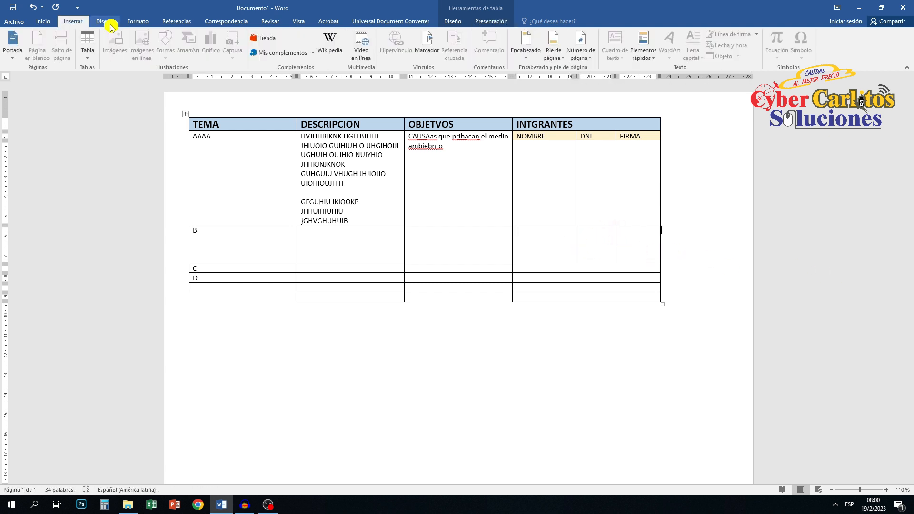
Draw a horizontal line across row B's three members subcolumns, separating a top row of cells about 0.43 cm high.
{"action": "left_click", "coordinate": [105, 22]}
{"action": "left_click", "coordinate": [138, 21]}
{"action": "left_click", "coordinate": [73, 22]}
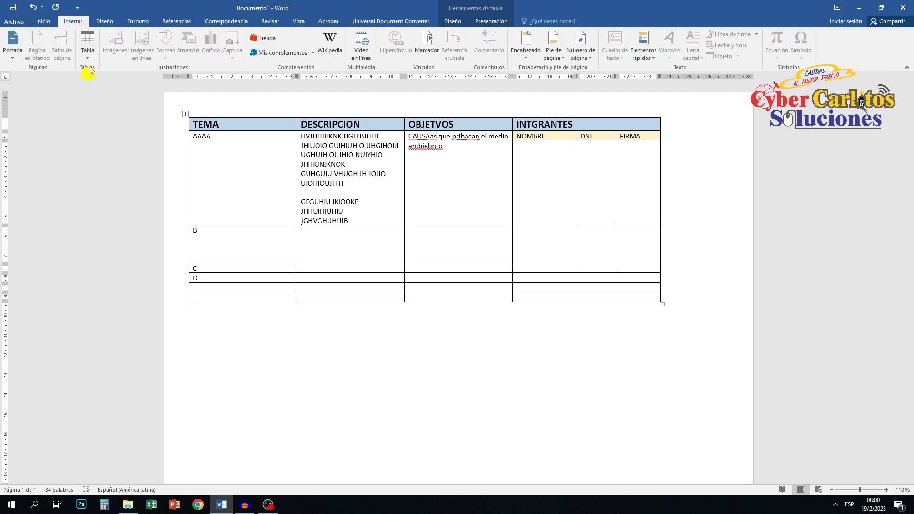
{"action": "left_click", "coordinate": [88, 47]}
{"action": "left_click", "coordinate": [108, 165]}
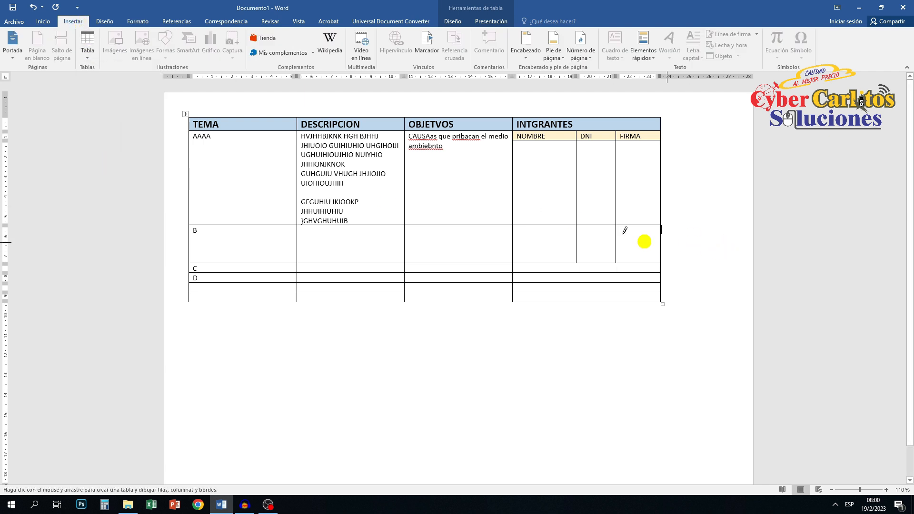
{"action": "left_click_drag", "start_coordinate": [513, 233], "coordinate": [652, 237]}
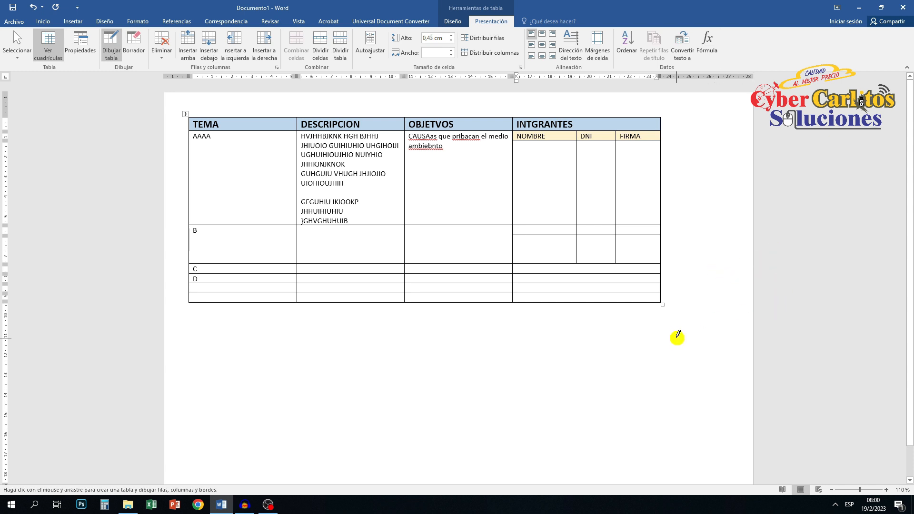
Label the three small top cells in row B's members area NOMBRE, DNI and FIRMA.
{"action": "left_click", "coordinate": [600, 229]}
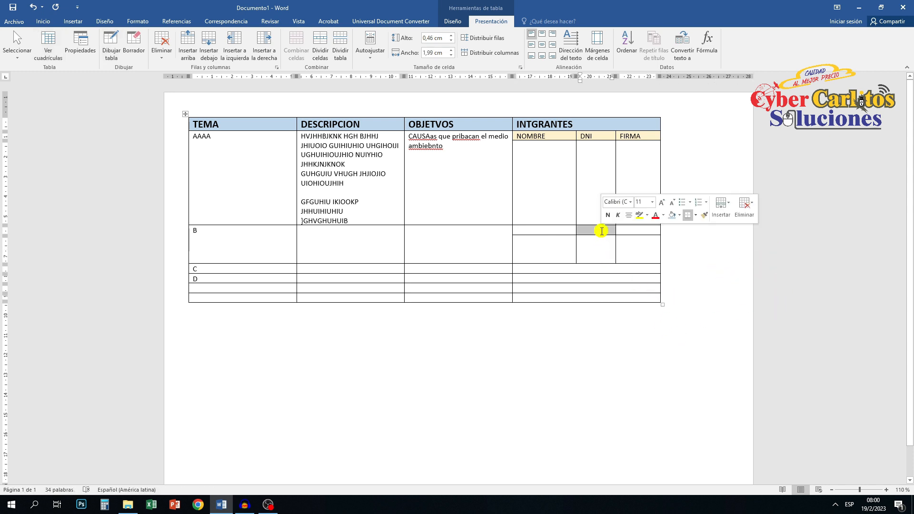
{"action": "left_click", "coordinate": [556, 230]}
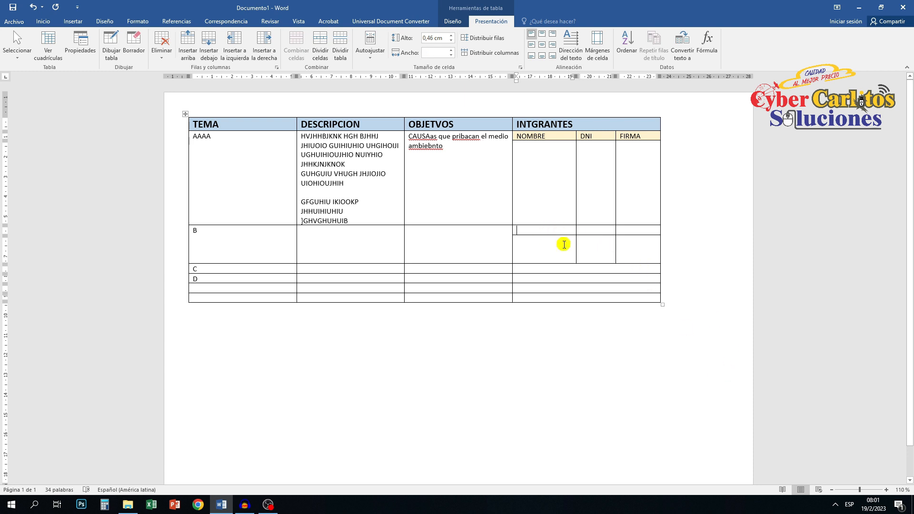
{"action": "type", "text": "NOMBRE"}
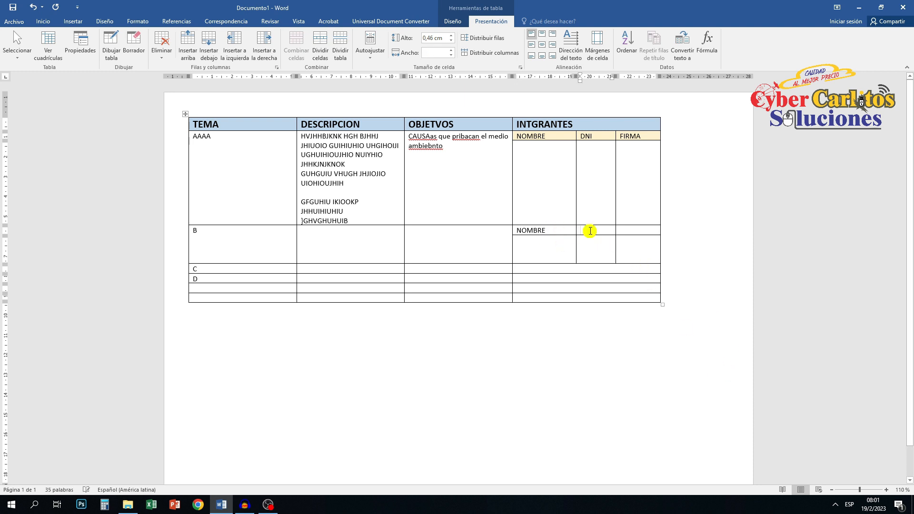
{"action": "left_click", "coordinate": [590, 231]}
{"action": "type", "text": "DNI"}
{"action": "left_click", "coordinate": [645, 230]}
{"action": "type", "text": "FIRMA"}
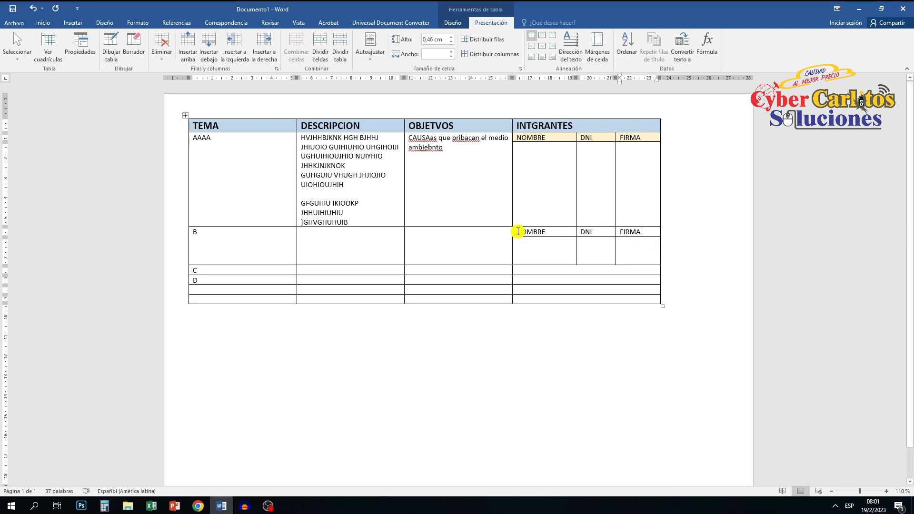
Rotate row B's NOMBRE label to read vertically from bottom to top, and centre it in its cell.
{"action": "left_click_drag", "start_coordinate": [518, 231], "coordinate": [551, 235]}
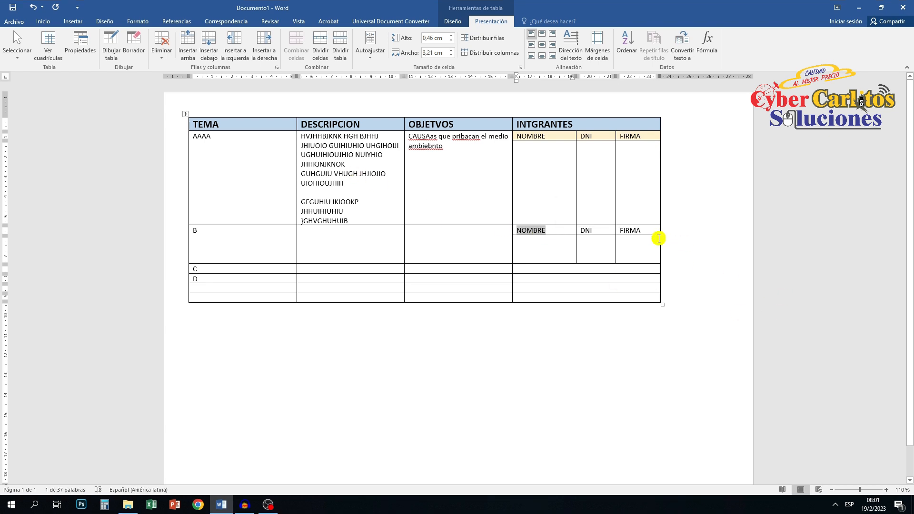
{"action": "right_click", "coordinate": [536, 233]}
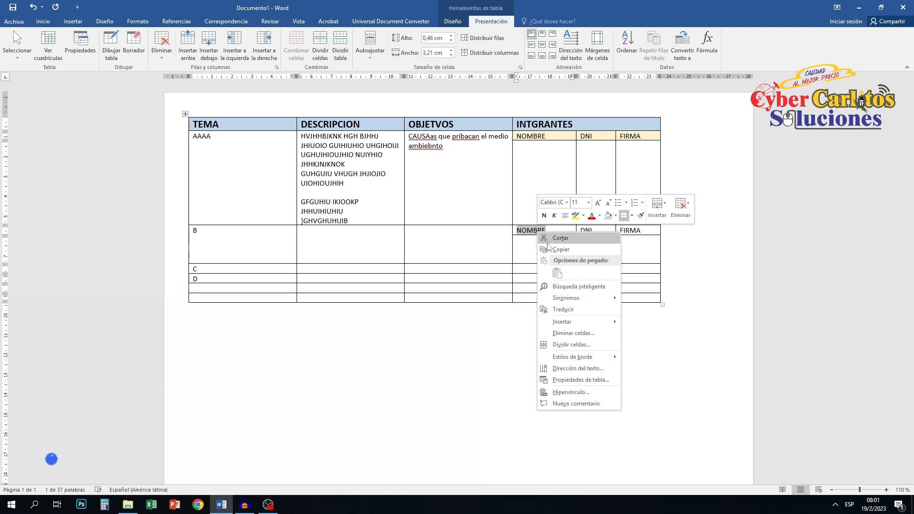
{"action": "left_click", "coordinate": [590, 370]}
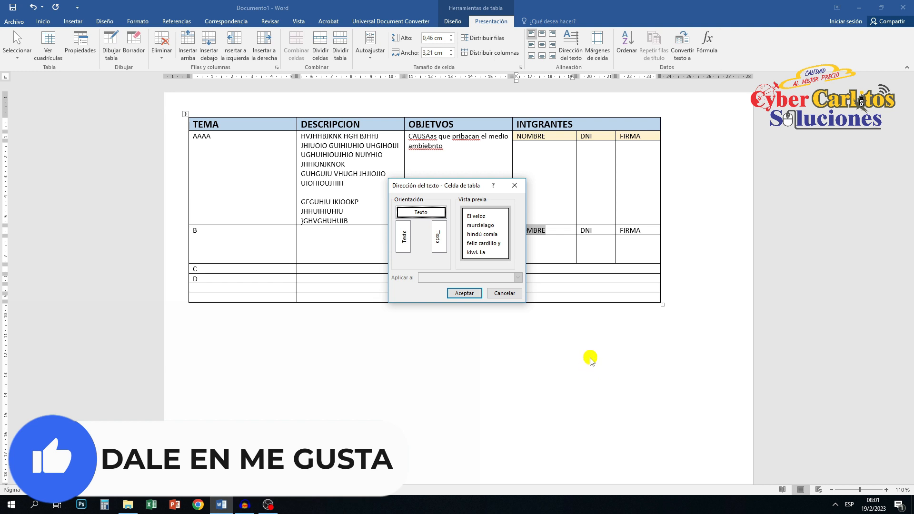
{"action": "left_click", "coordinate": [404, 237]}
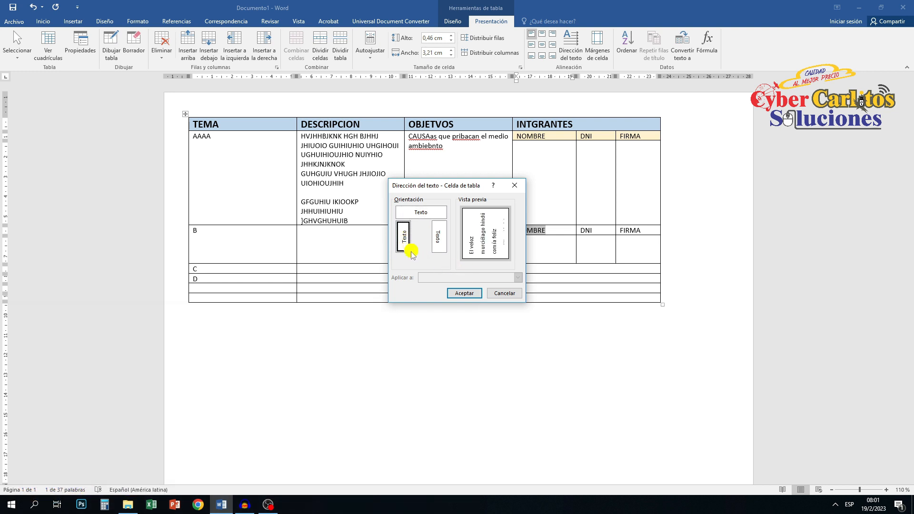
{"action": "left_click", "coordinate": [464, 294]}
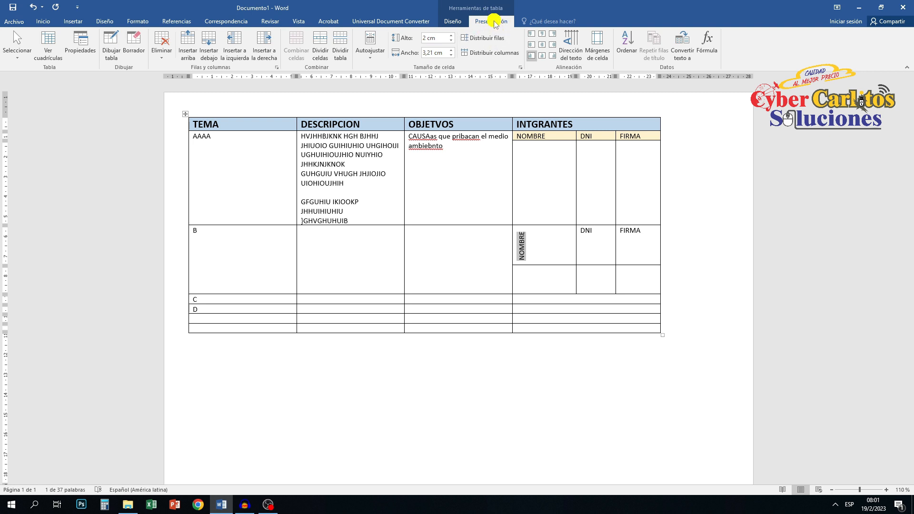
{"action": "left_click", "coordinate": [543, 57]}
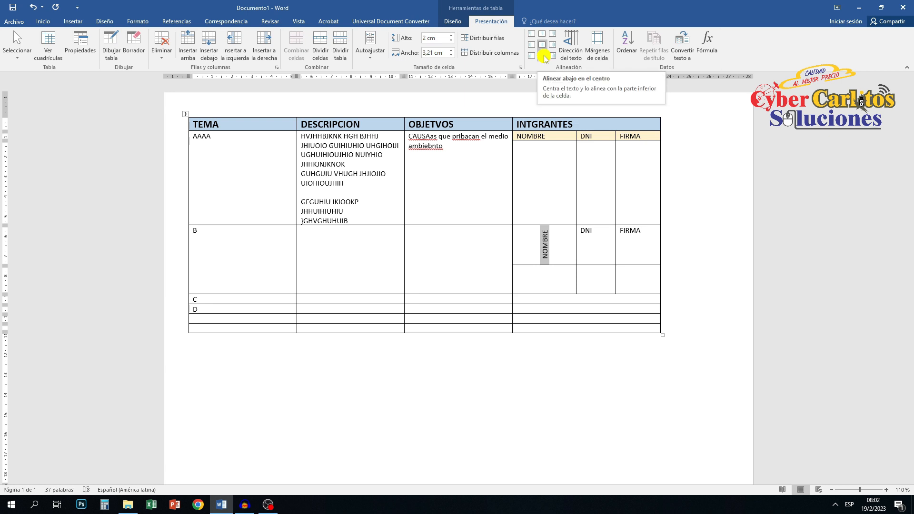
Rotate row B's DNI and FIRMA labels to read vertically from bottom to top.
{"action": "left_click", "coordinate": [544, 57]}
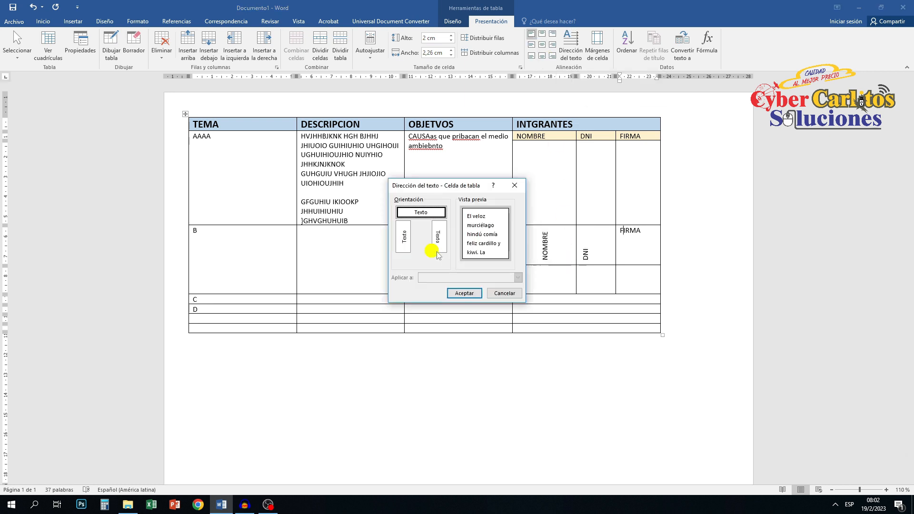
{"action": "left_click", "coordinate": [408, 232]}
{"action": "left_click", "coordinate": [456, 294]}
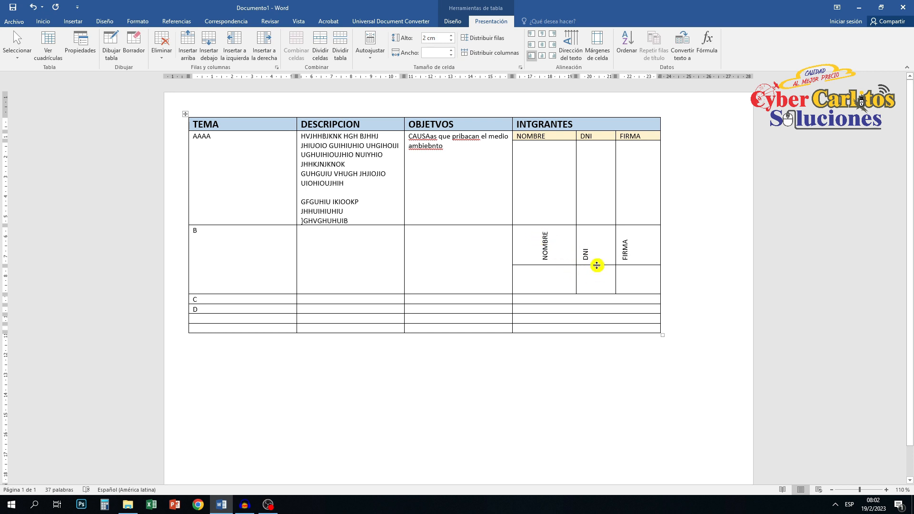
Reduce the height of row B's label cells to 1,32 cm and set NOMBRE, DNI and FIRMA to font size 8.
{"action": "left_click_drag", "start_coordinate": [597, 266], "coordinate": [599, 253]}
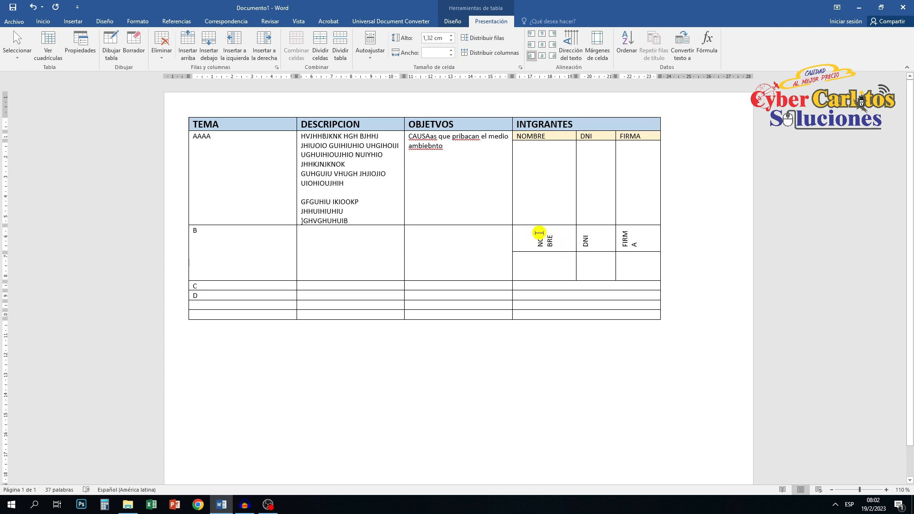
{"action": "left_click_drag", "start_coordinate": [539, 232], "coordinate": [657, 245]}
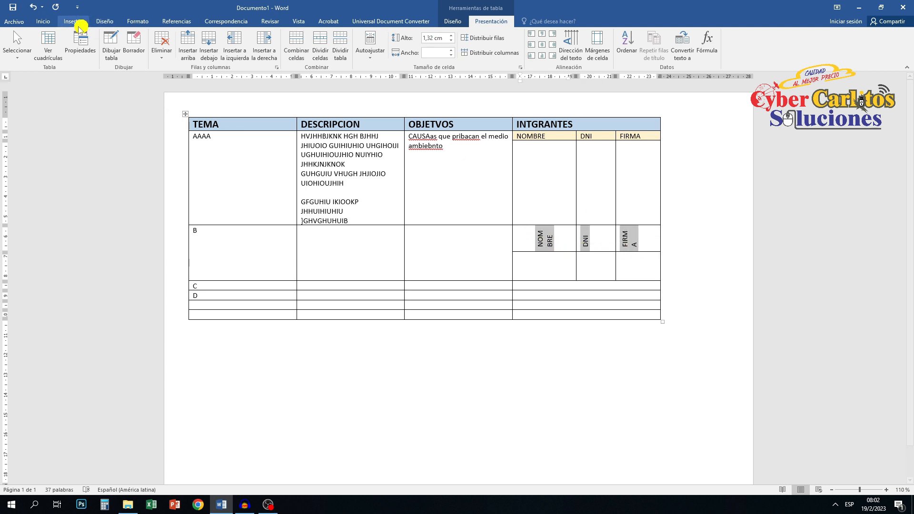
{"action": "left_click", "coordinate": [43, 21]}
{"action": "left_click", "coordinate": [129, 38]}
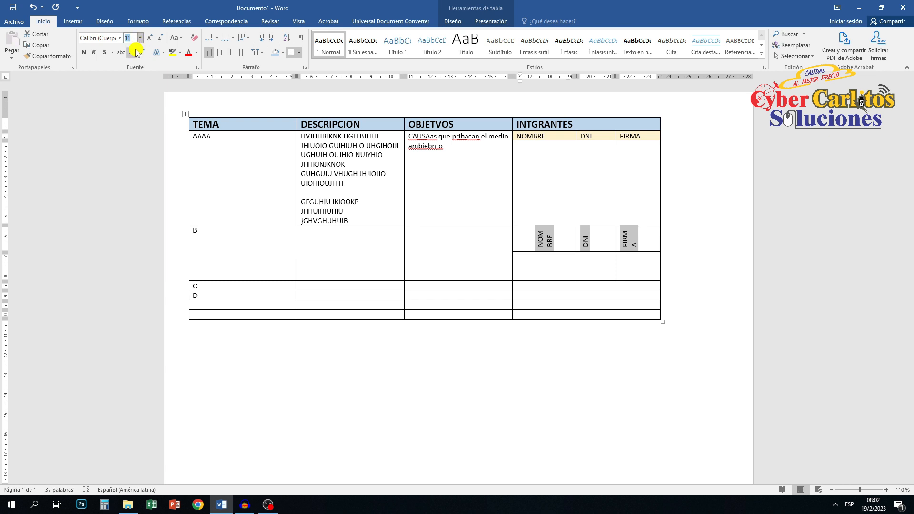
{"action": "type", "text": "8"}
{"action": "key", "text": "Return"}
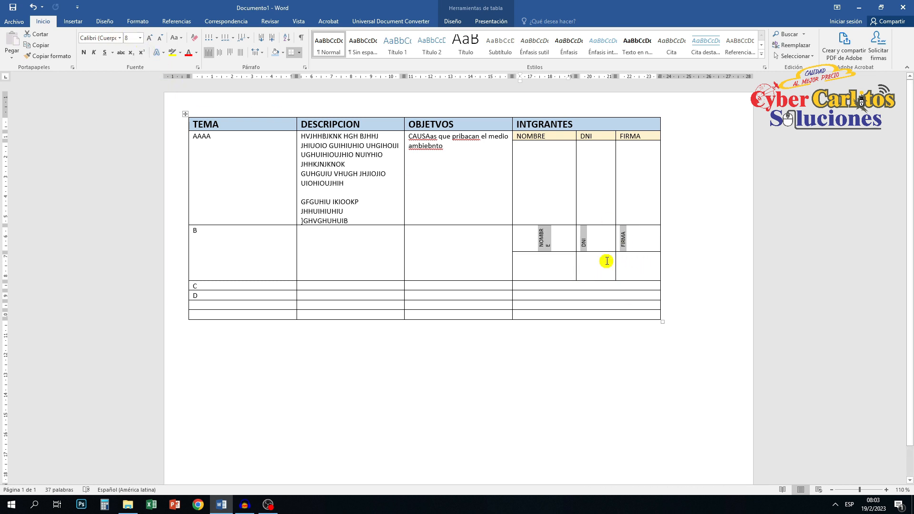
Shrink row B's NOMBRE label further so the word fits on a single line in its cell.
{"action": "left_click", "coordinate": [542, 236]}
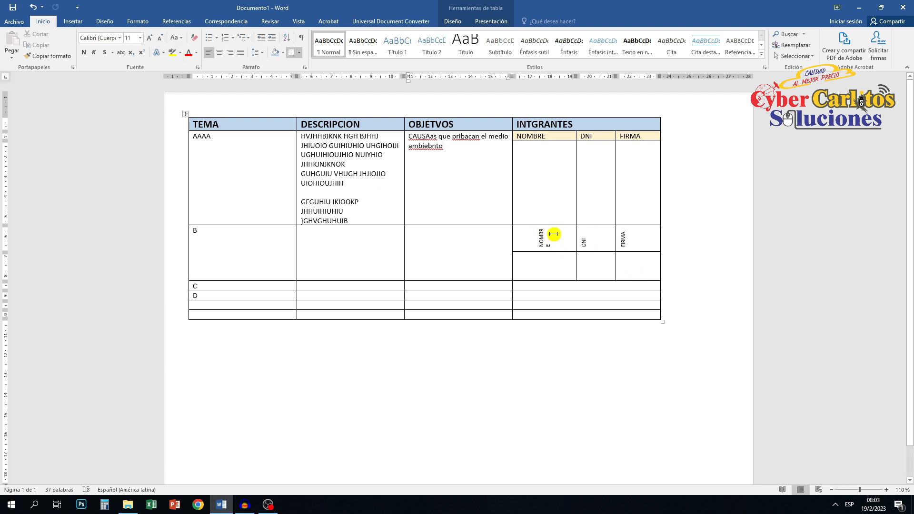
{"action": "left_click", "coordinate": [541, 240]}
{"action": "left_click", "coordinate": [601, 243]}
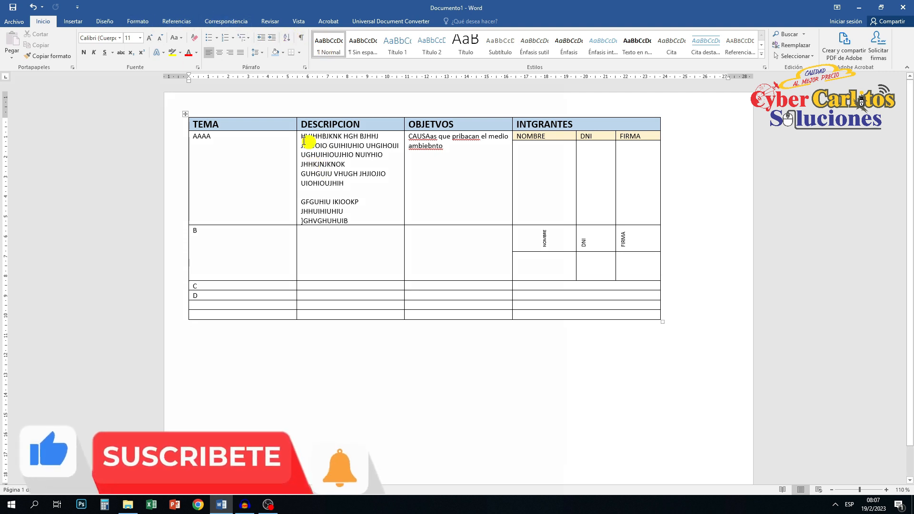
Paint the table's top border and the outer right edge of the header and AAAA rows with a 3 pt black line.
{"action": "left_click", "coordinate": [215, 135]}
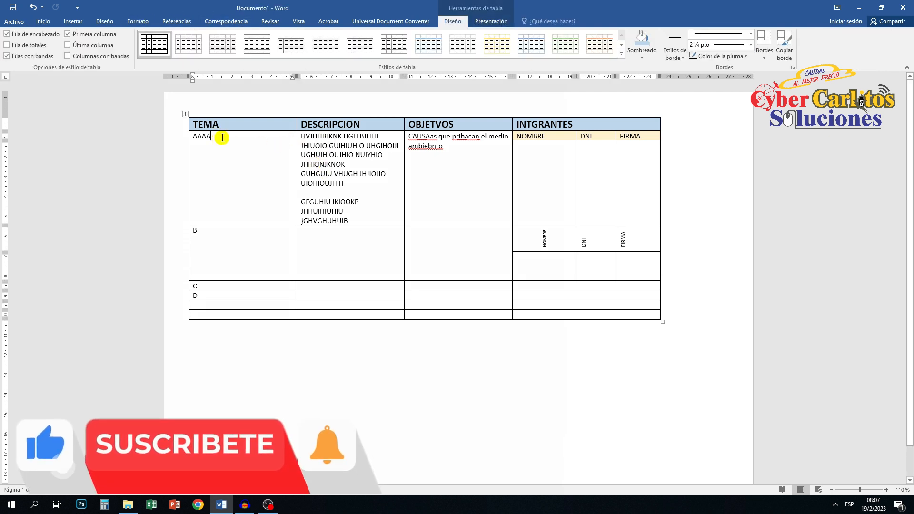
{"action": "left_click_drag", "start_coordinate": [215, 135], "coordinate": [188, 140]}
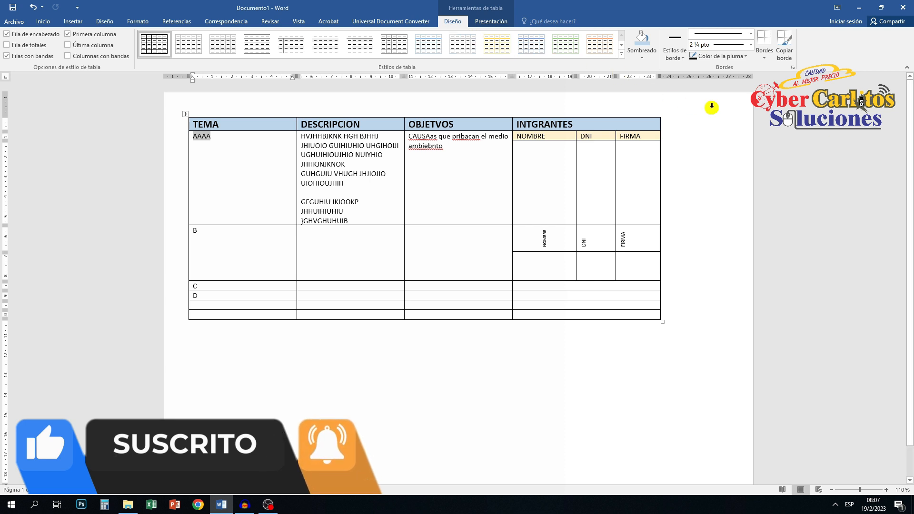
{"action": "left_click", "coordinate": [786, 56]}
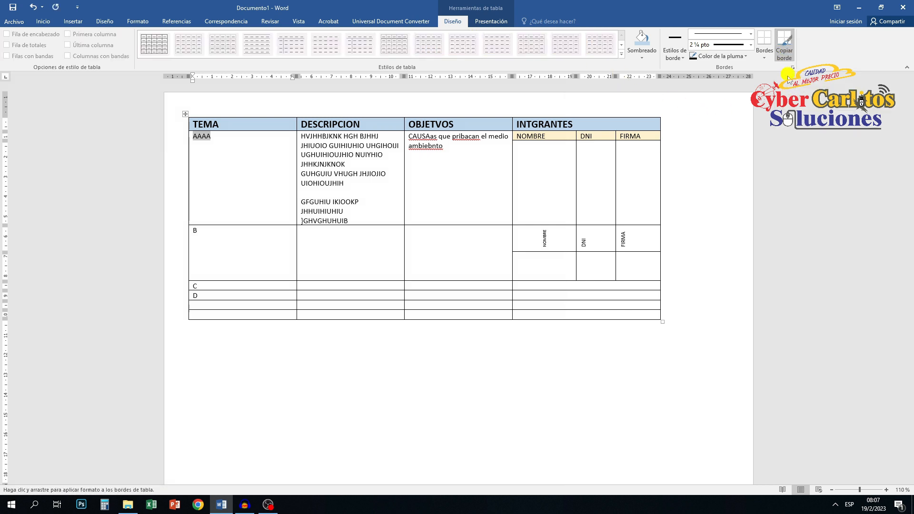
{"action": "left_click", "coordinate": [746, 56]}
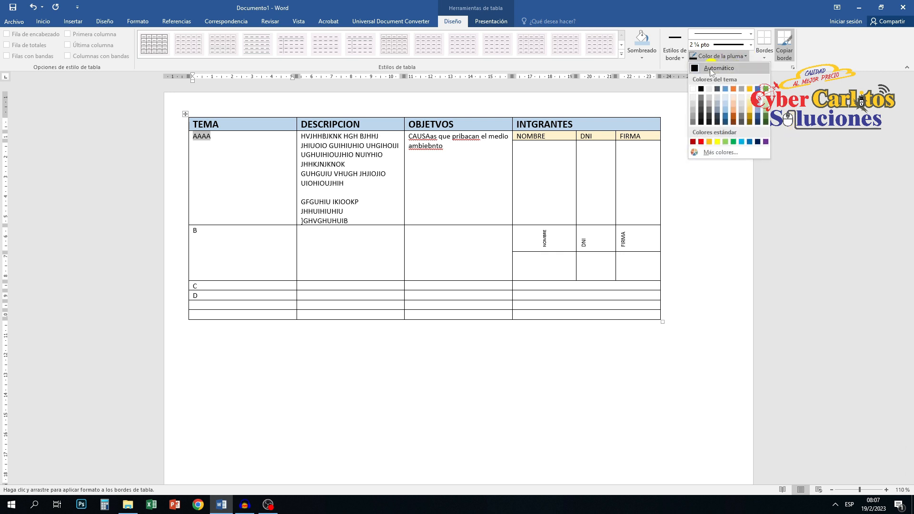
{"action": "left_click", "coordinate": [744, 58]}
{"action": "left_click", "coordinate": [751, 45]}
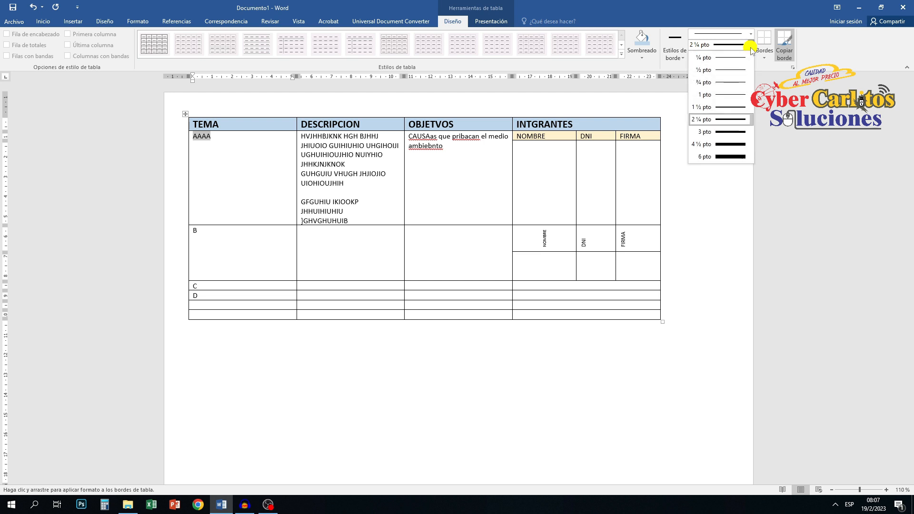
{"action": "left_click", "coordinate": [734, 130]}
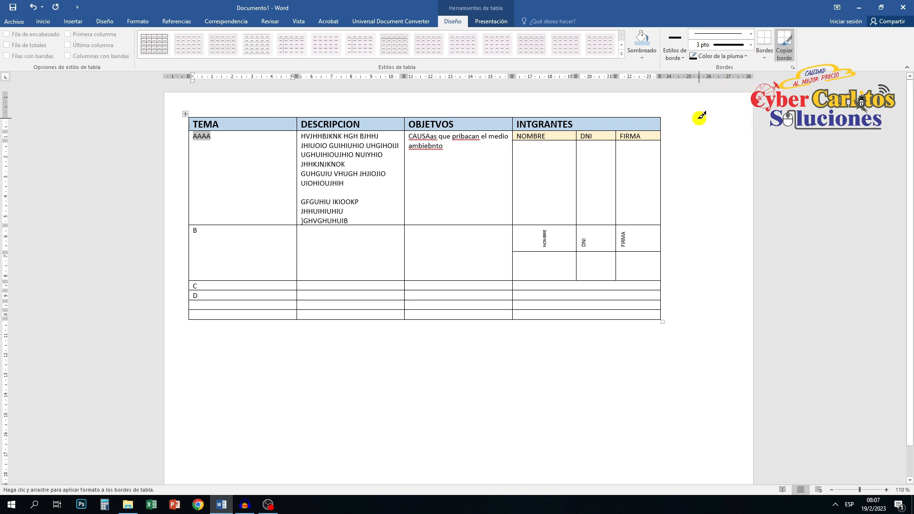
{"action": "left_click", "coordinate": [239, 117]}
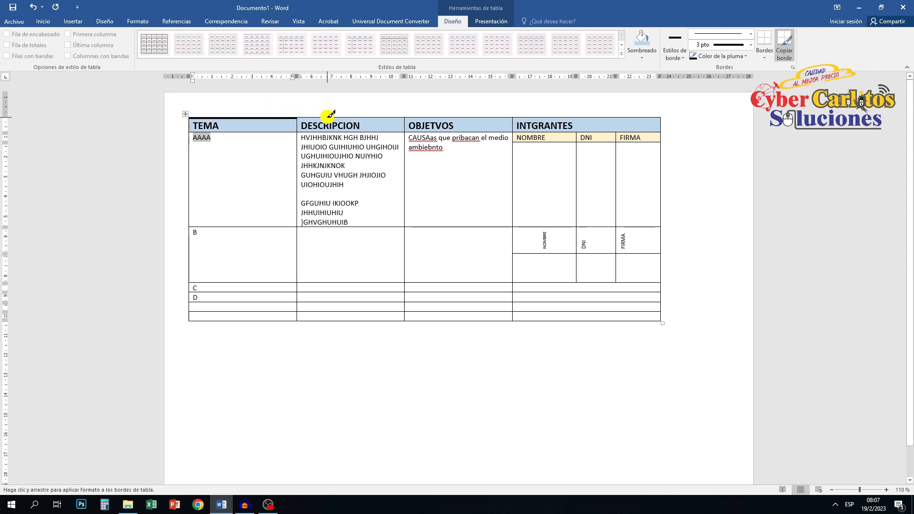
{"action": "left_click", "coordinate": [459, 117]}
{"action": "left_click", "coordinate": [612, 118]}
{"action": "left_click", "coordinate": [661, 137]}
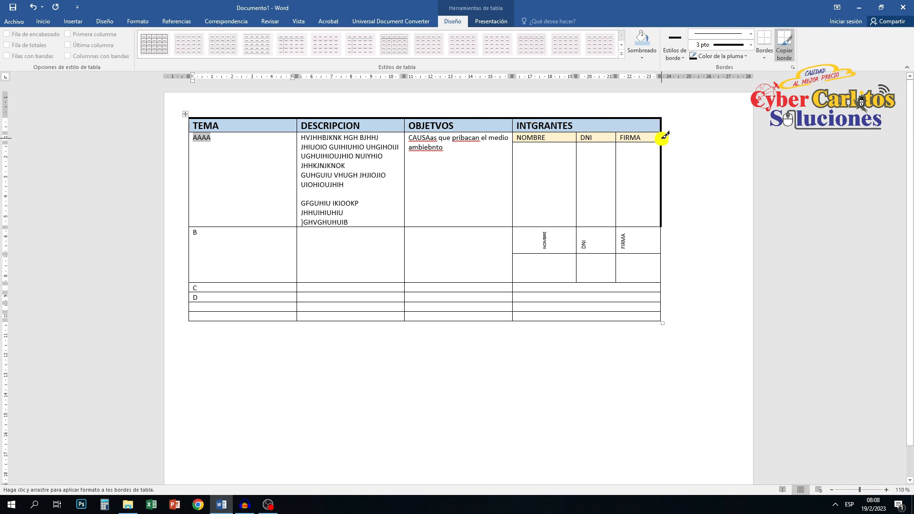
Paint the remaining outer borders and the header row's borders with the 3 pt line, undoing the stroke under AAAA.
{"action": "left_click_drag", "start_coordinate": [663, 137], "coordinate": [191, 322]}
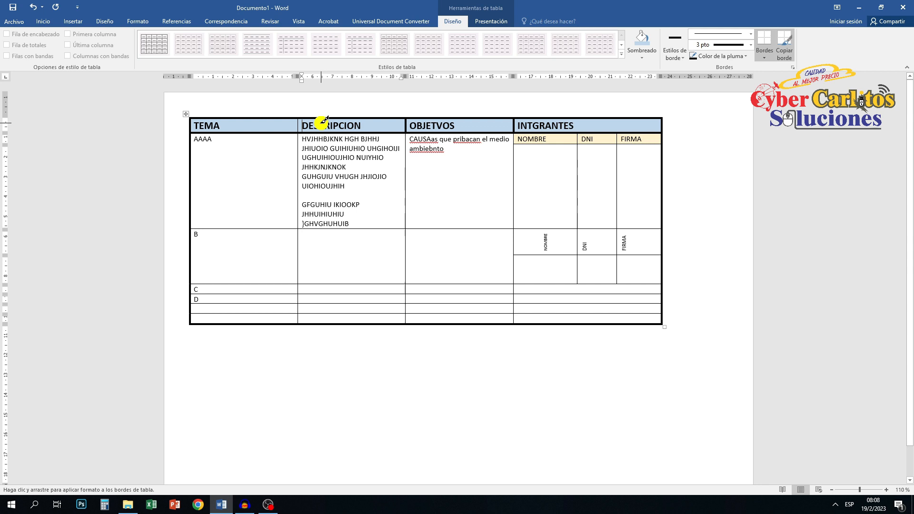
{"action": "left_click", "coordinate": [299, 124]}
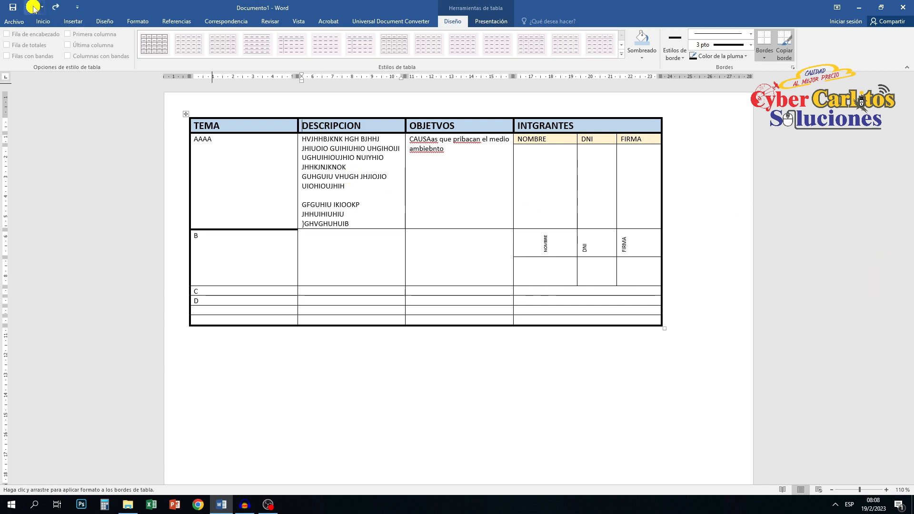
{"action": "left_click", "coordinate": [33, 7]}
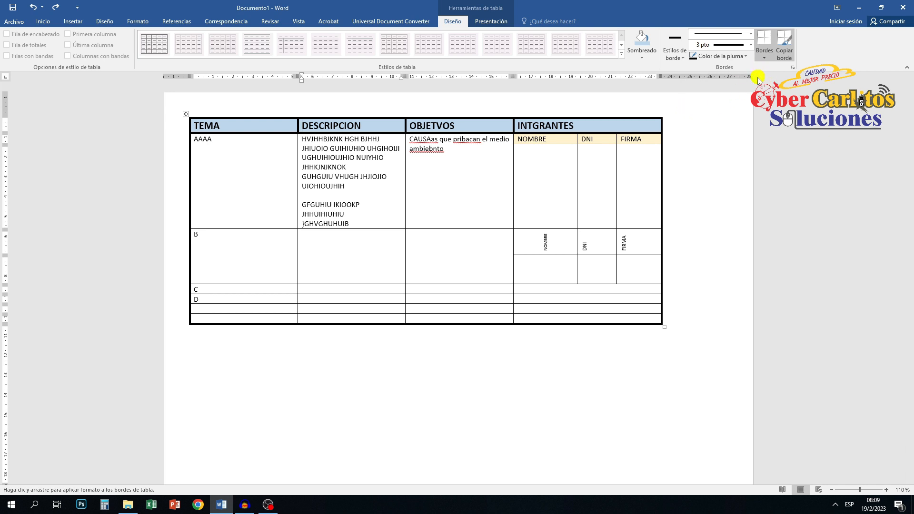
Paint 3 pt dark red lines below rows AAAA and B and between the DESCRIPCION and OBJETVOS cells of rows C and D.
{"action": "left_click", "coordinate": [745, 58]}
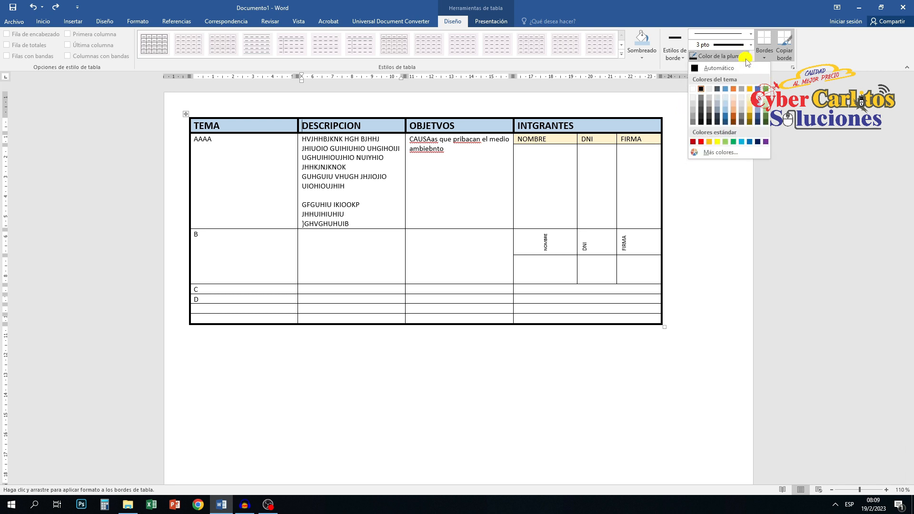
{"action": "left_click", "coordinate": [692, 143]}
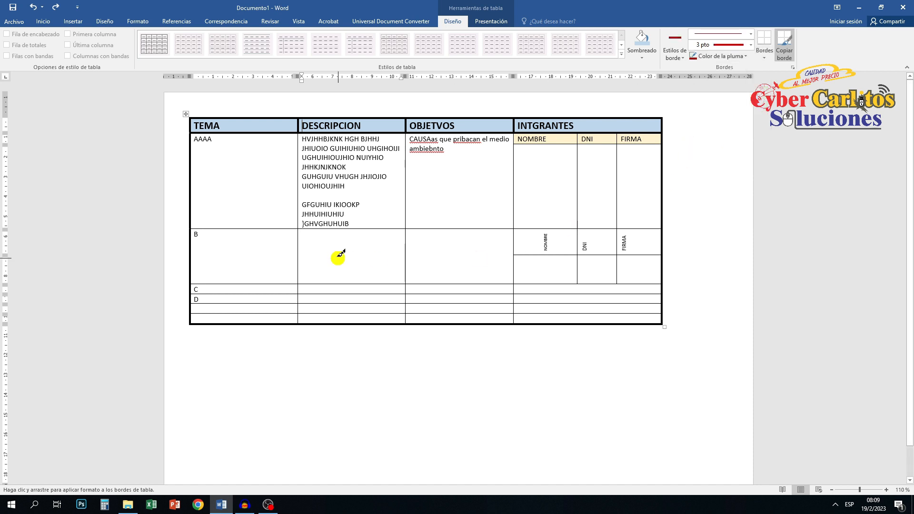
{"action": "left_click", "coordinate": [250, 228]}
{"action": "left_click", "coordinate": [333, 229]}
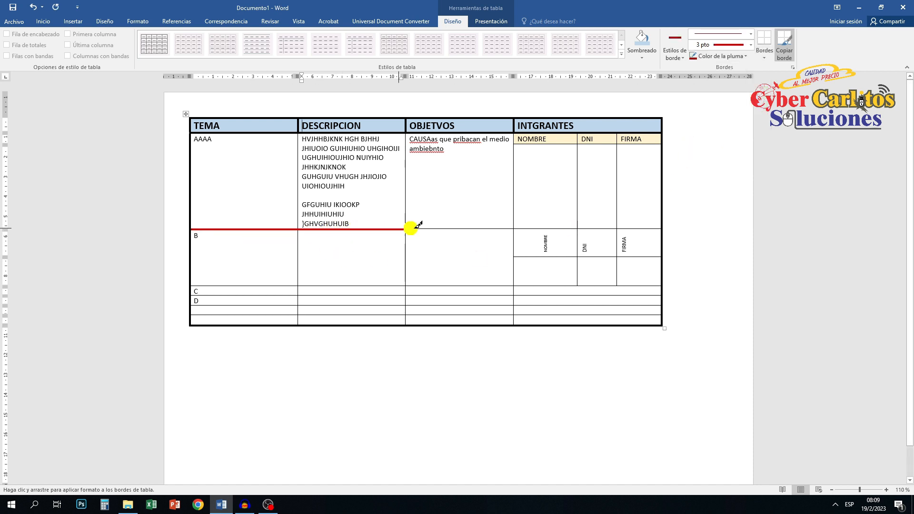
{"action": "left_click", "coordinate": [431, 228]}
{"action": "left_click", "coordinate": [547, 228]}
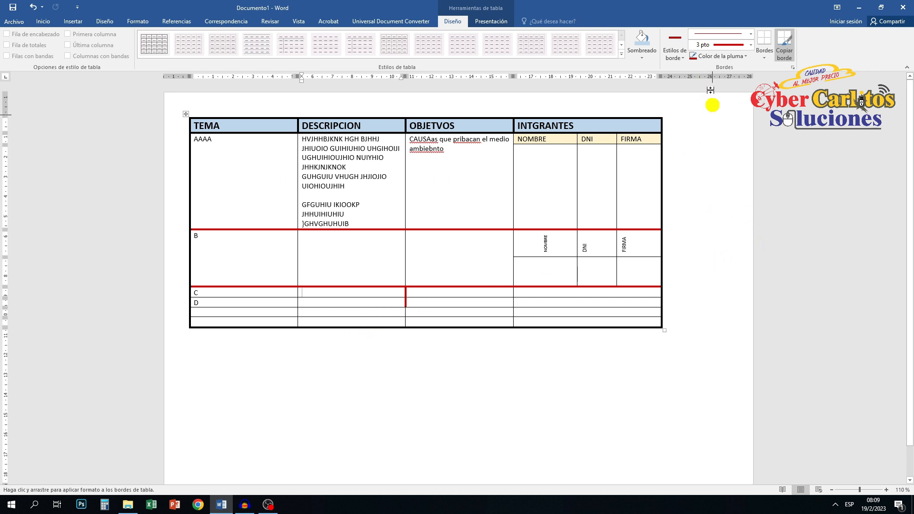
{"action": "key", "text": "Escape"}
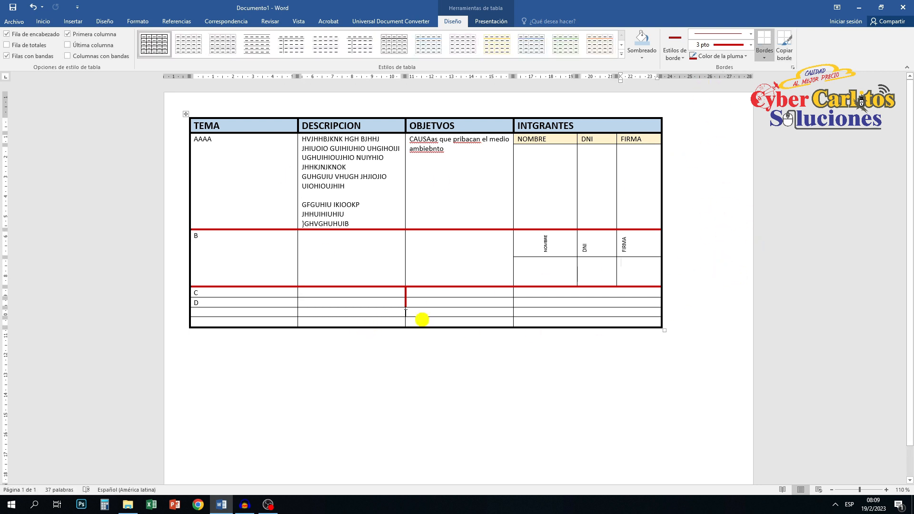
Merge the DESCRIPCION and OBJETVOS cells of rows C and D into one cell.
{"action": "left_click_drag", "start_coordinate": [306, 291], "coordinate": [447, 301]}
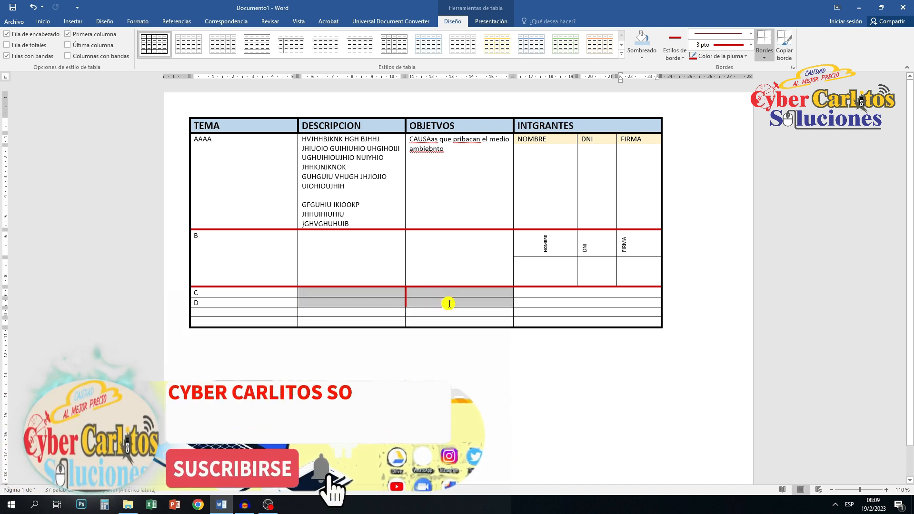
{"action": "right_click", "coordinate": [422, 295]}
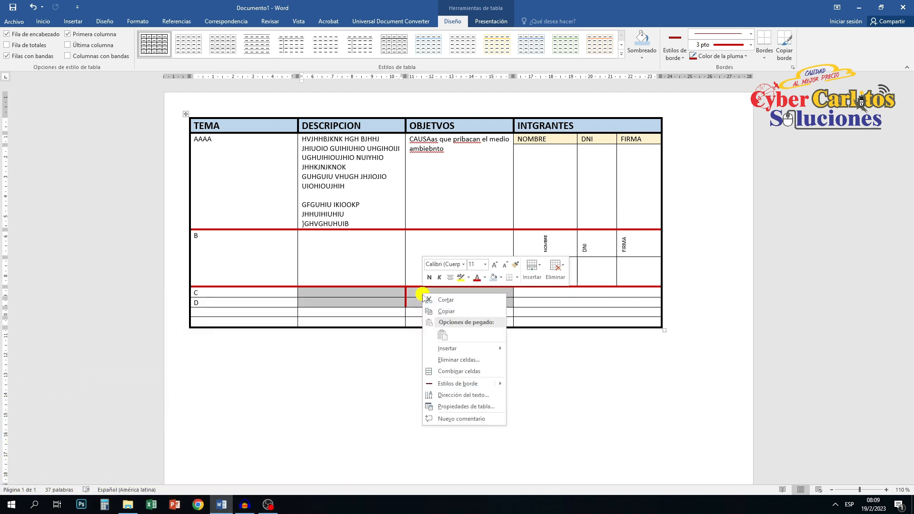
{"action": "left_click", "coordinate": [481, 376]}
{"action": "left_click", "coordinate": [498, 320]}
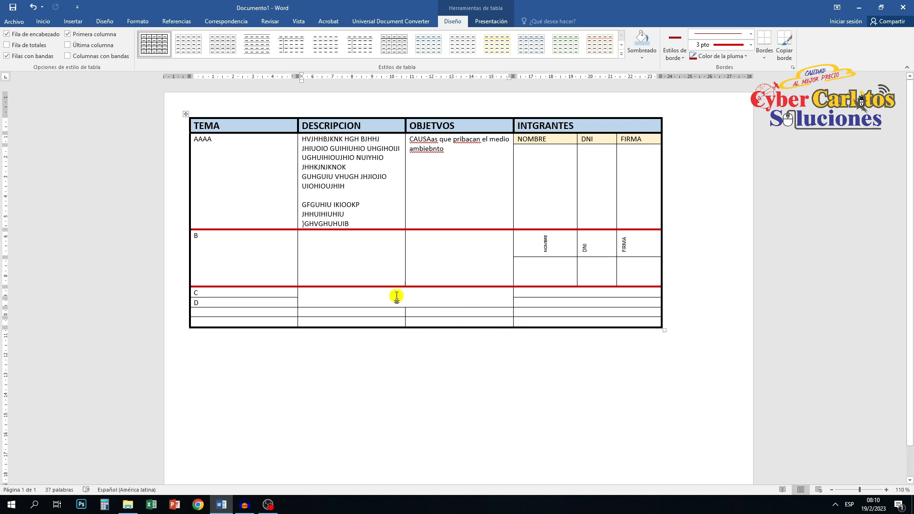
Fill the merged cell with a long unbroken line of filler capitals beginning GHVHJJKKJ.
{"action": "type", "text": "GHVHJJKKJ"}
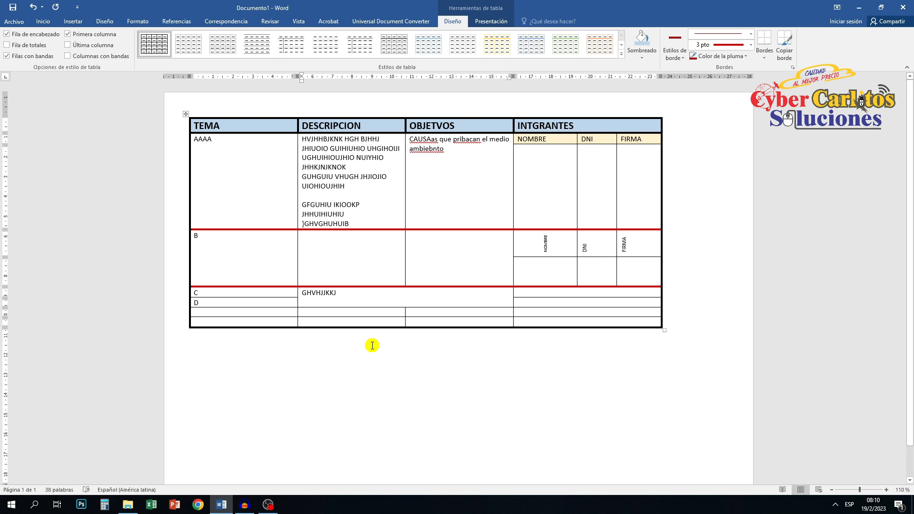
{"action": "type", "text": "VHGVVJHBVHJBJHBHJBHJB"}
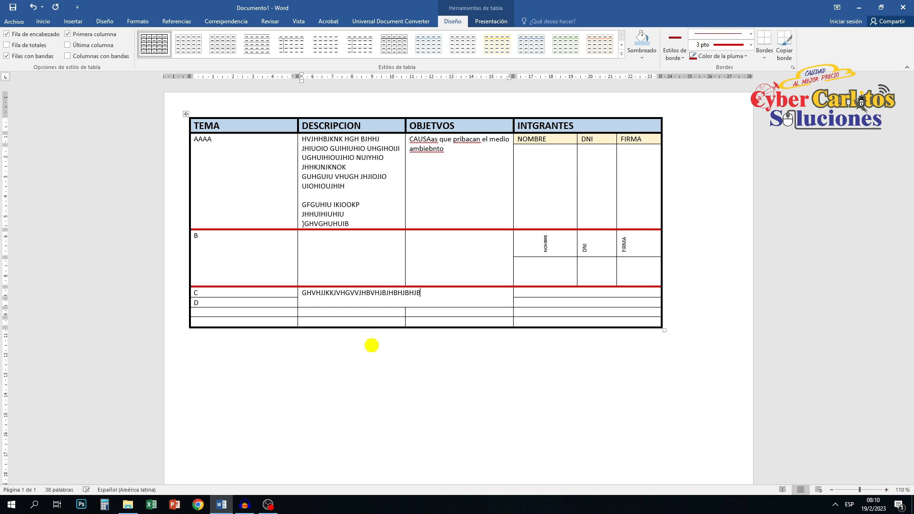
{"action": "type", "text": "HJBHJBHBHBHJBHJBHJBJHBHJHHBHBHHJBH"}
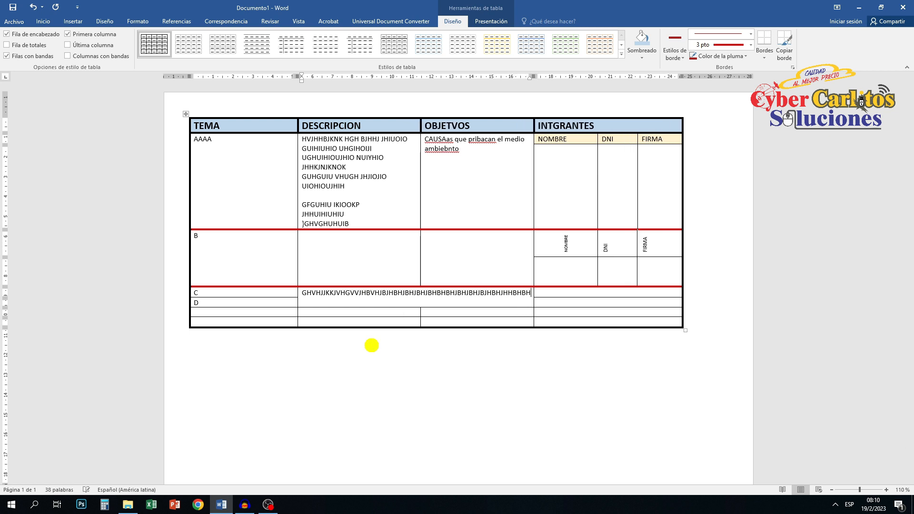
{"action": "type", "text": "HJBJHBHBHHHBHJ"}
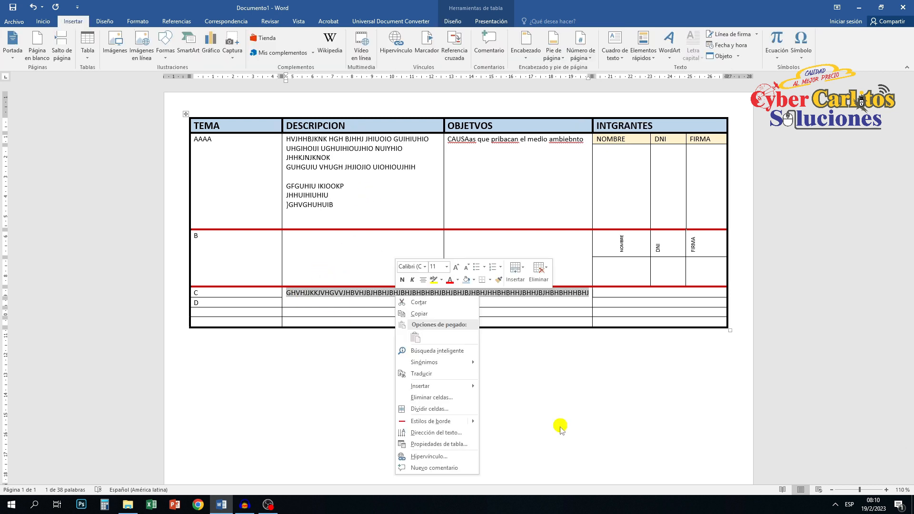
{"action": "left_click", "coordinate": [560, 433]}
Set all table rows to an exact height of 4 cm in the table properties.
{"action": "right_click", "coordinate": [186, 114]}
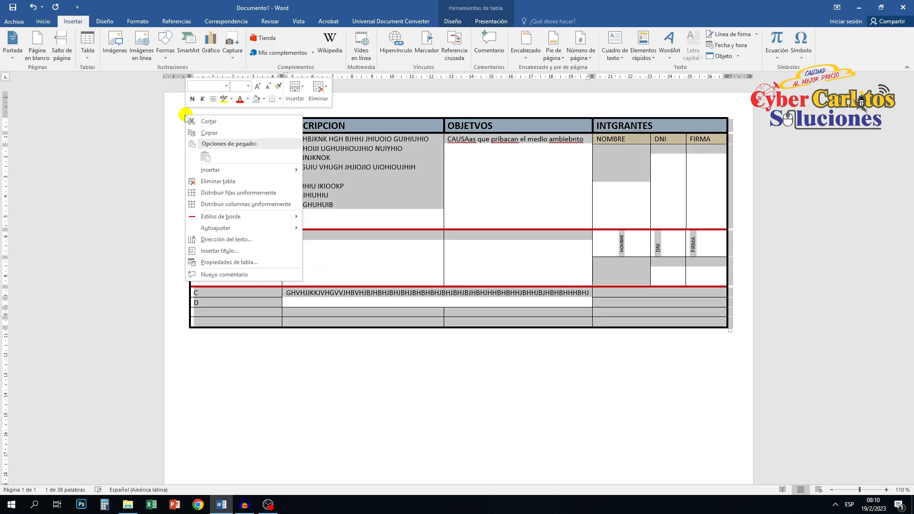
{"action": "left_click", "coordinate": [224, 262]}
{"action": "left_click", "coordinate": [421, 160]}
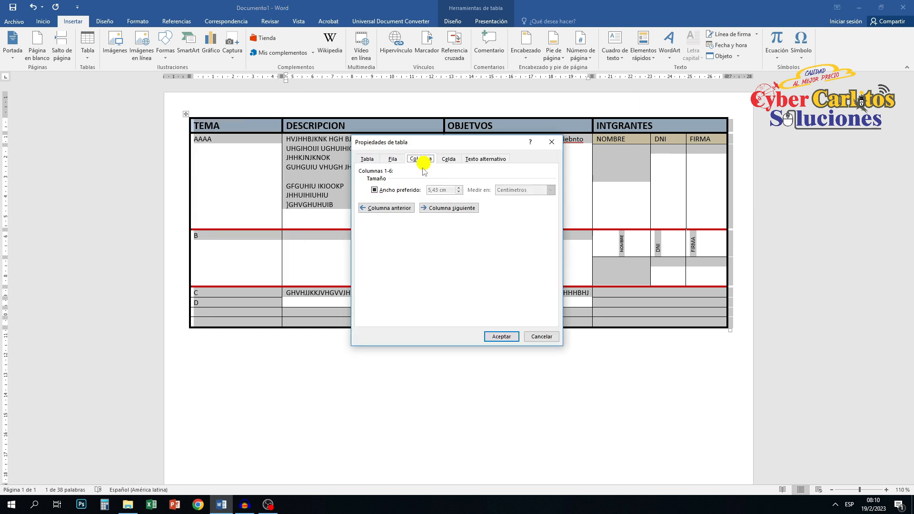
{"action": "left_click", "coordinate": [393, 159]}
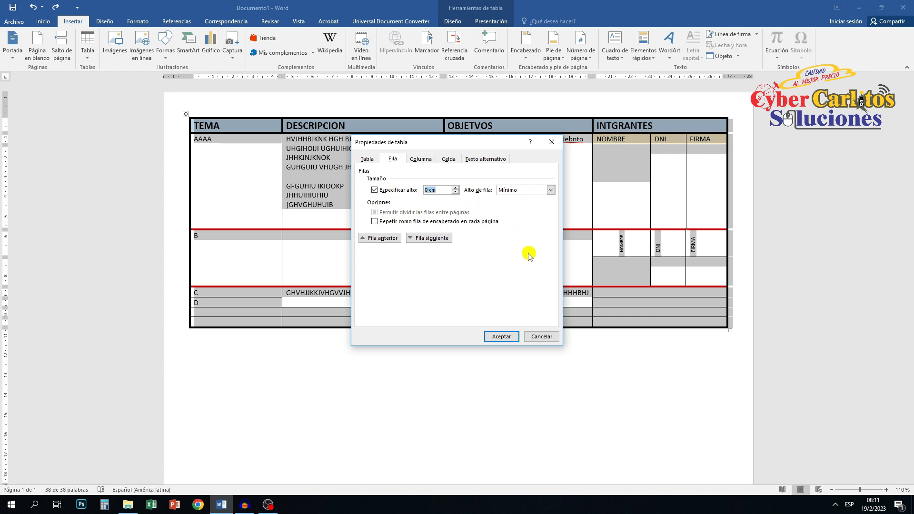
{"action": "left_click", "coordinate": [533, 190]}
{"action": "left_click", "coordinate": [521, 203]}
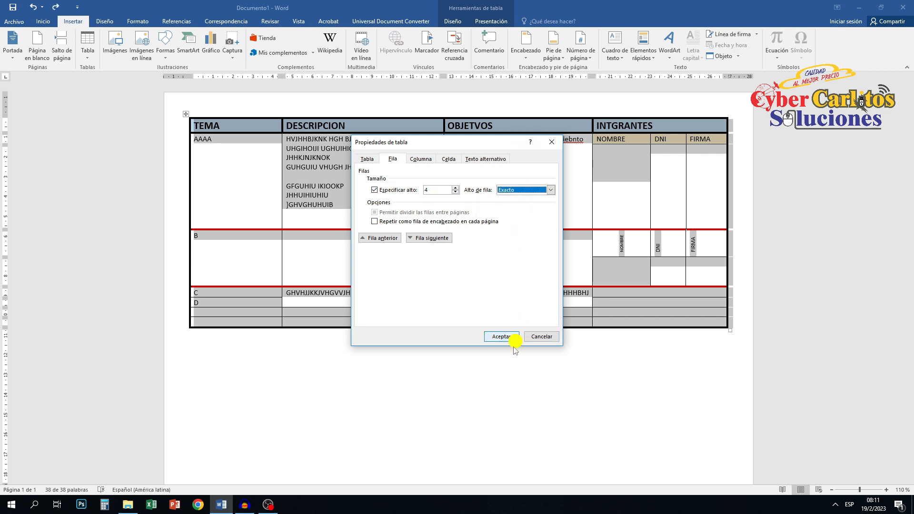
{"action": "left_click", "coordinate": [510, 340]}
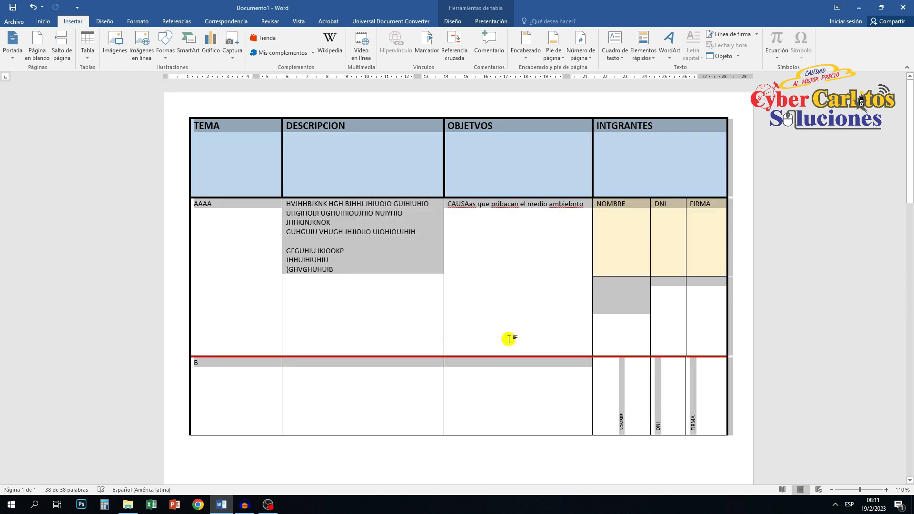
{"action": "left_click", "coordinate": [502, 289]}
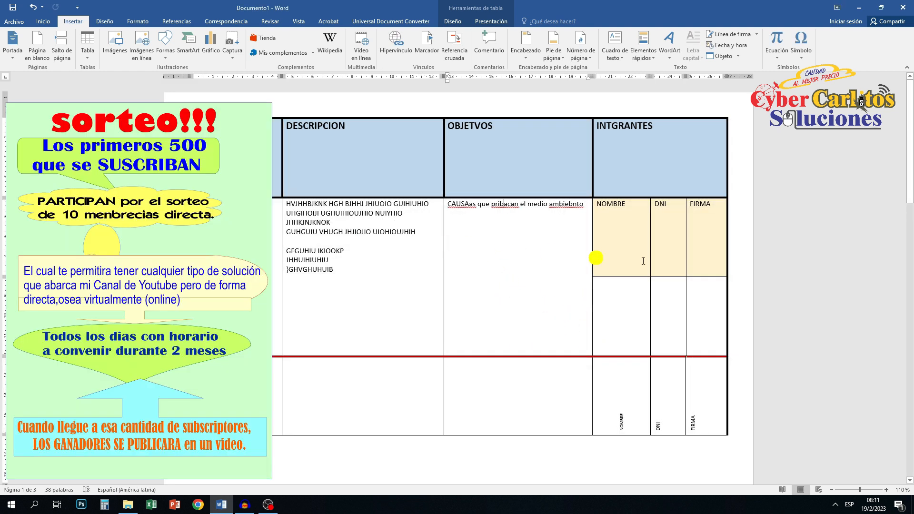
Shorten the NOMBRE, DNI and FIRMA label cells in rows AAAA and B by raising their lower borders.
{"action": "left_click_drag", "start_coordinate": [638, 276], "coordinate": [640, 214]}
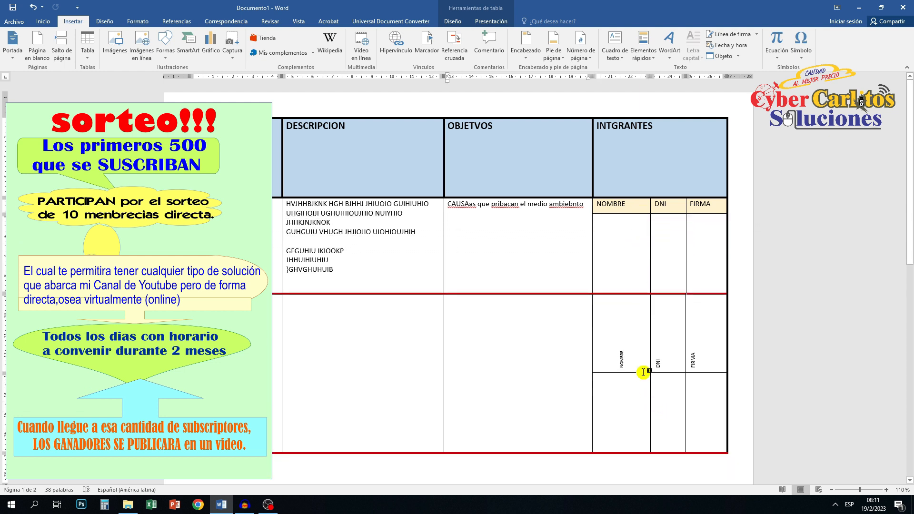
{"action": "left_click_drag", "start_coordinate": [642, 373], "coordinate": [644, 316]}
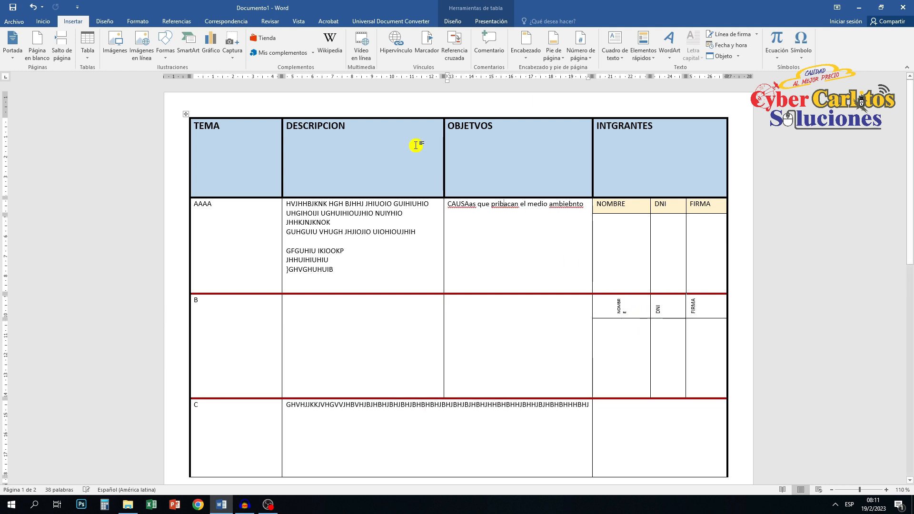
Set the preferred width of all table columns to 4 cm.
{"action": "right_click", "coordinate": [187, 113]}
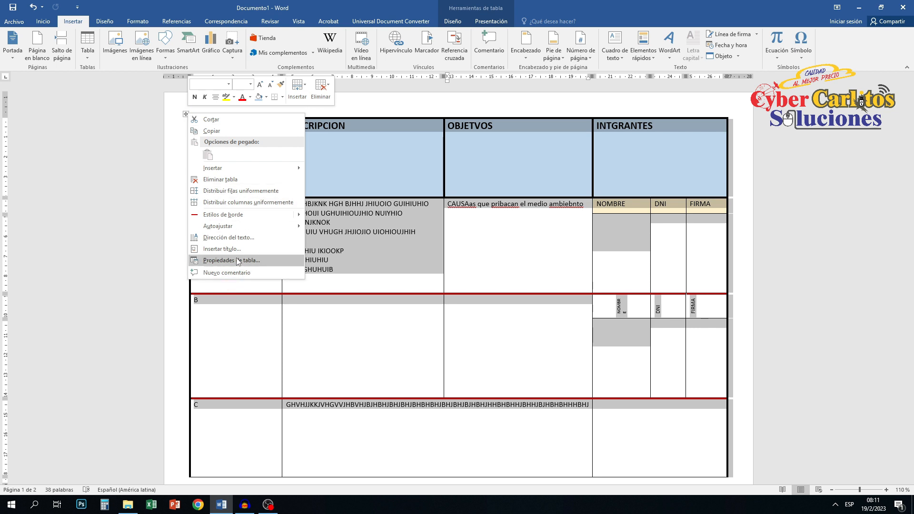
{"action": "left_click", "coordinate": [364, 181]}
{"action": "right_click", "coordinate": [184, 114]}
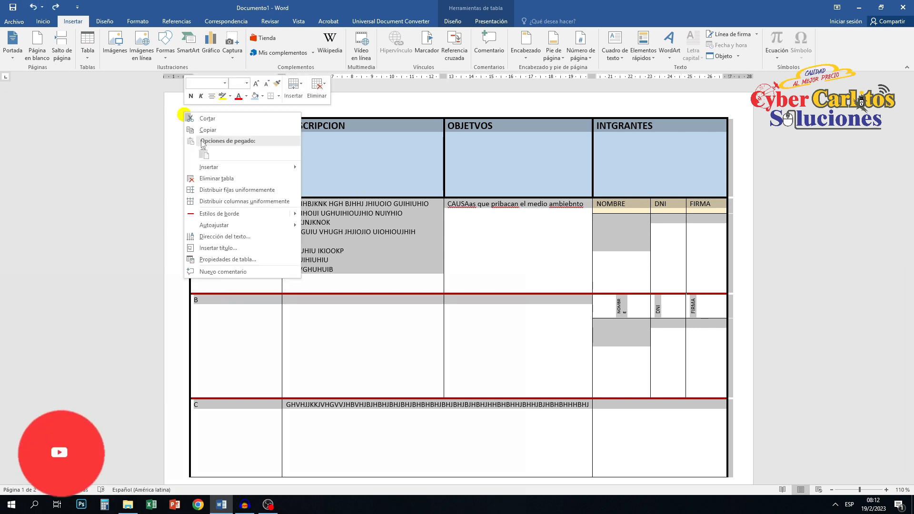
{"action": "left_click", "coordinate": [227, 259]}
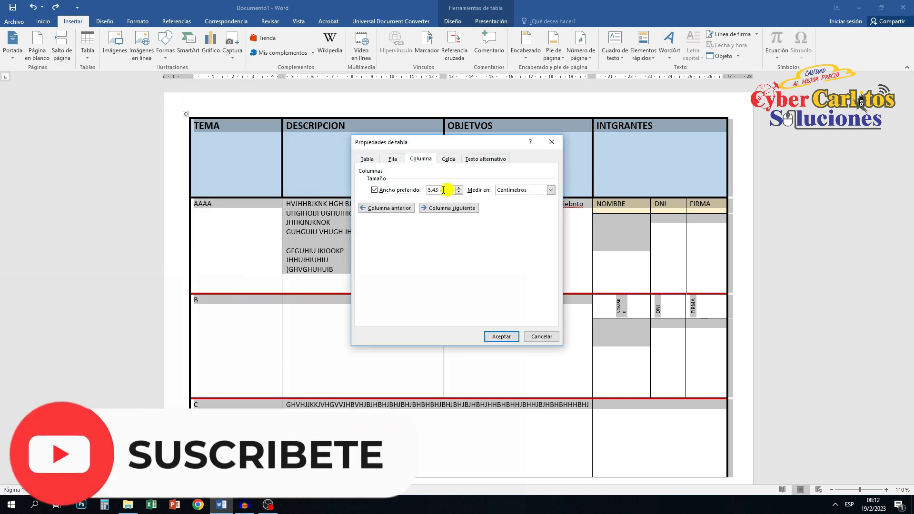
{"action": "left_click", "coordinate": [443, 190]}
{"action": "left_click", "coordinate": [495, 336]}
{"action": "left_click", "coordinate": [604, 238]}
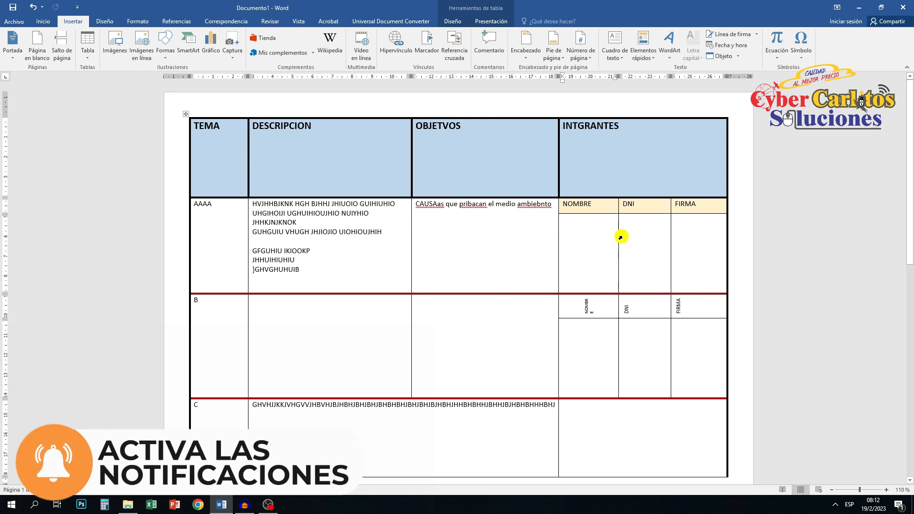
Set the preferred width of the NOMBRE, DNI and FIRMA columns in row AAAA to 2 cm.
{"action": "left_click_drag", "start_coordinate": [616, 235], "coordinate": [700, 286]}
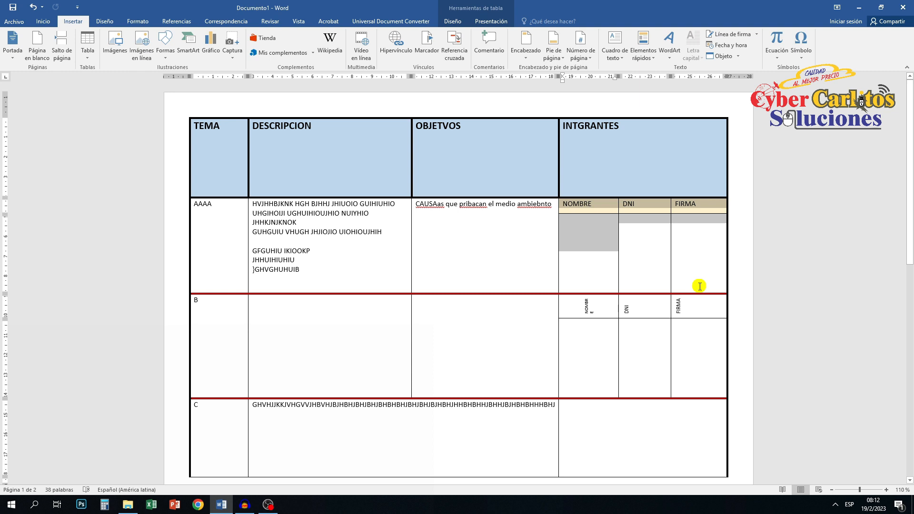
{"action": "right_click", "coordinate": [595, 208]}
{"action": "left_click", "coordinate": [628, 319]}
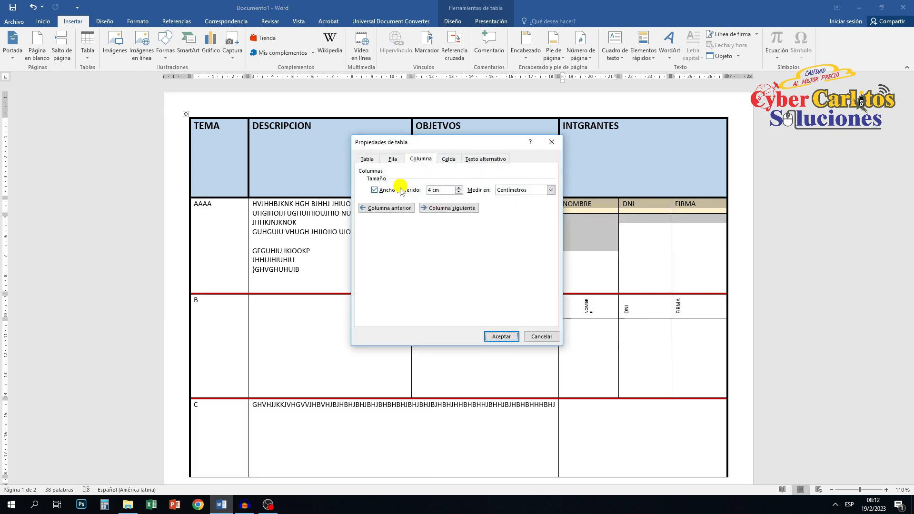
{"action": "left_click_drag", "start_coordinate": [447, 190], "coordinate": [422, 190]}
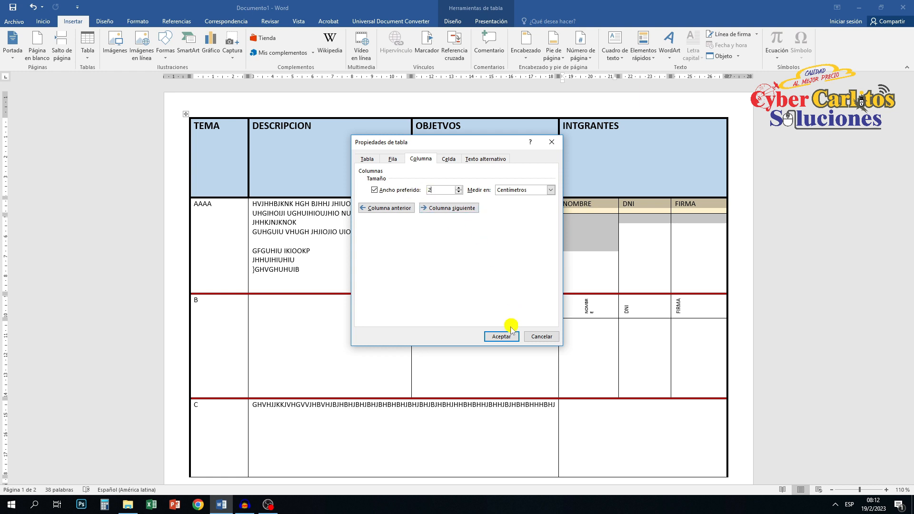
{"action": "left_click", "coordinate": [503, 339]}
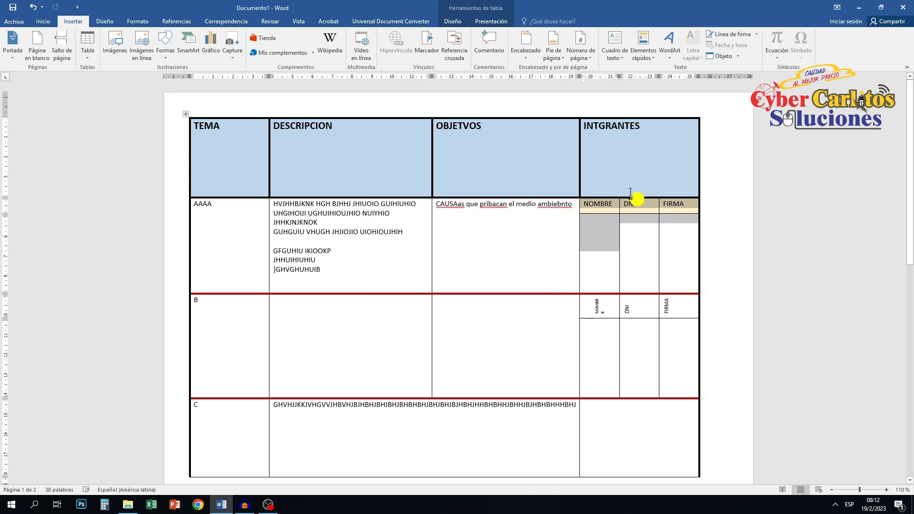
{"action": "left_click", "coordinate": [662, 315]}
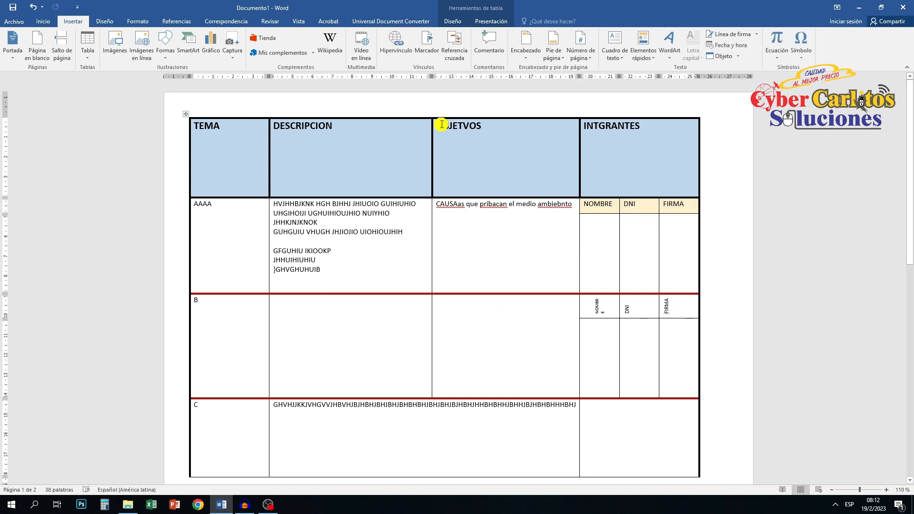
Set the preferred width of the OBJETVOS column to 3 cm, selecting its cells from the header through row B.
{"action": "left_click_drag", "start_coordinate": [441, 124], "coordinate": [535, 374]}
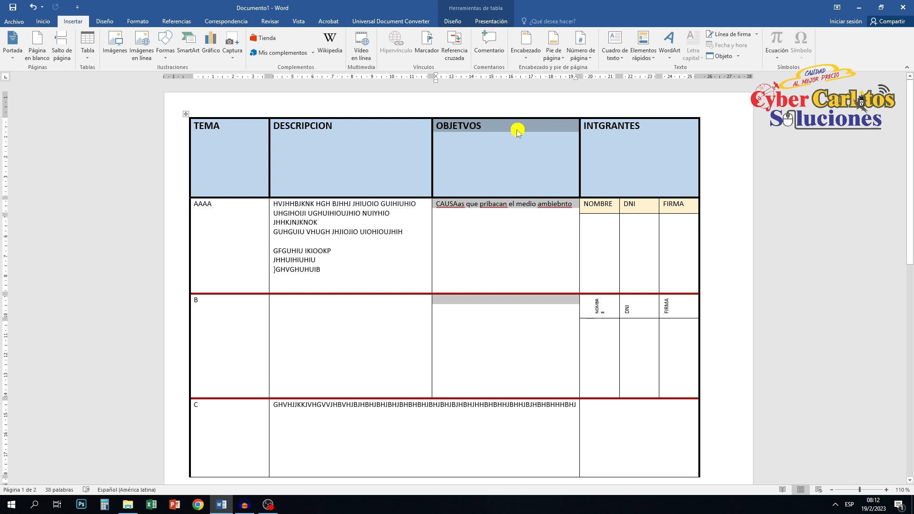
{"action": "right_click", "coordinate": [498, 127]}
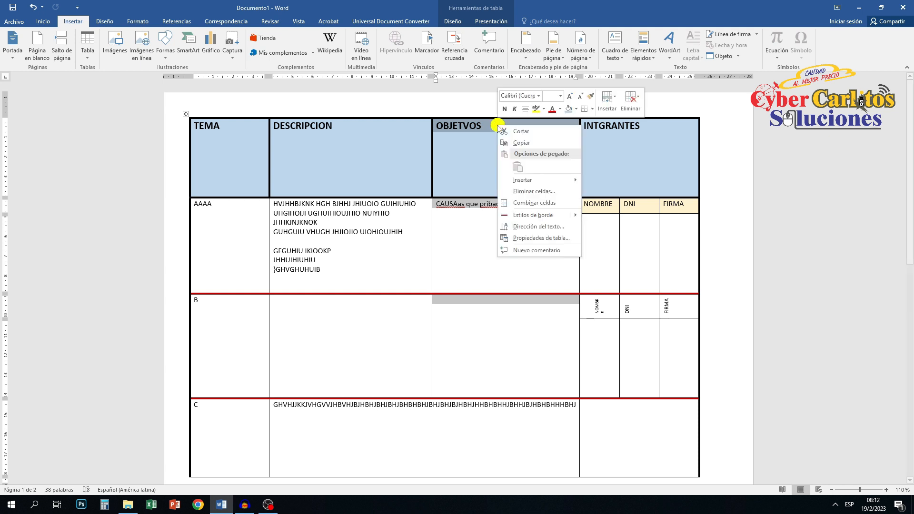
{"action": "left_click", "coordinate": [537, 238]}
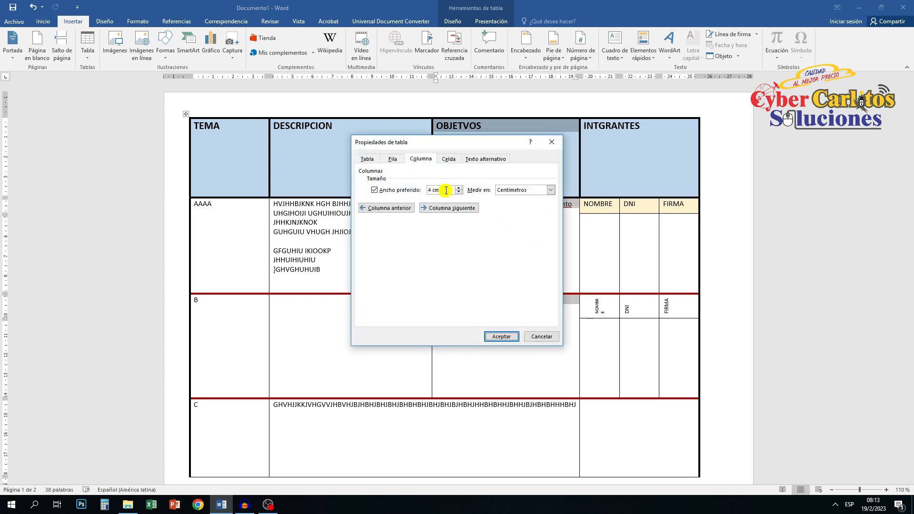
{"action": "left_click", "coordinate": [393, 160]}
{"action": "left_click", "coordinate": [421, 159]}
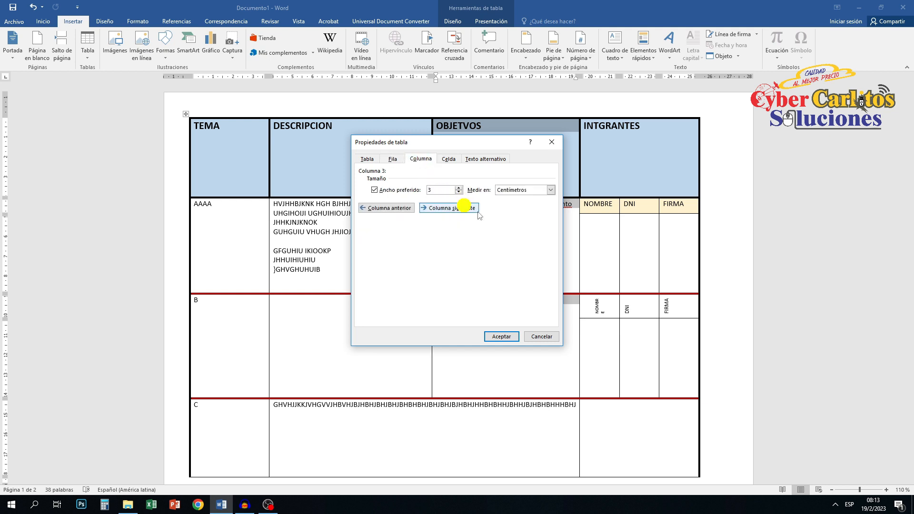
{"action": "left_click", "coordinate": [500, 336]}
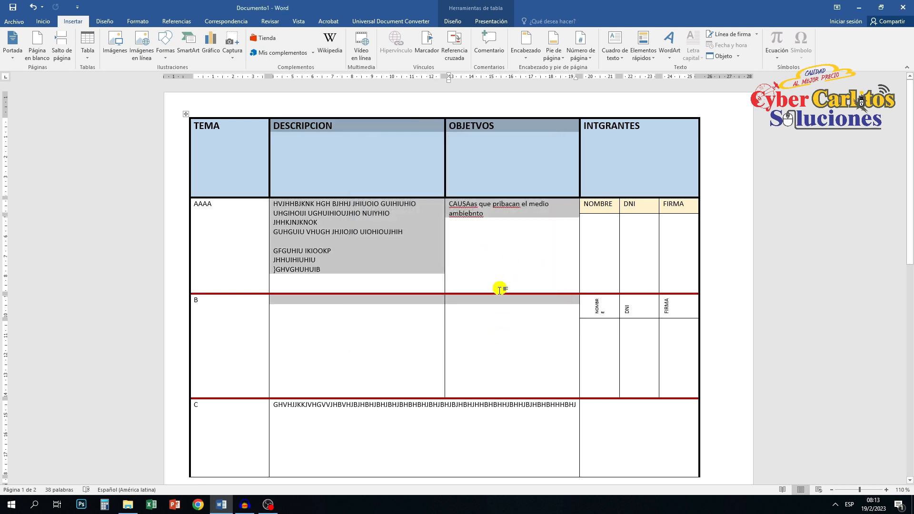
{"action": "left_click", "coordinate": [489, 429]}
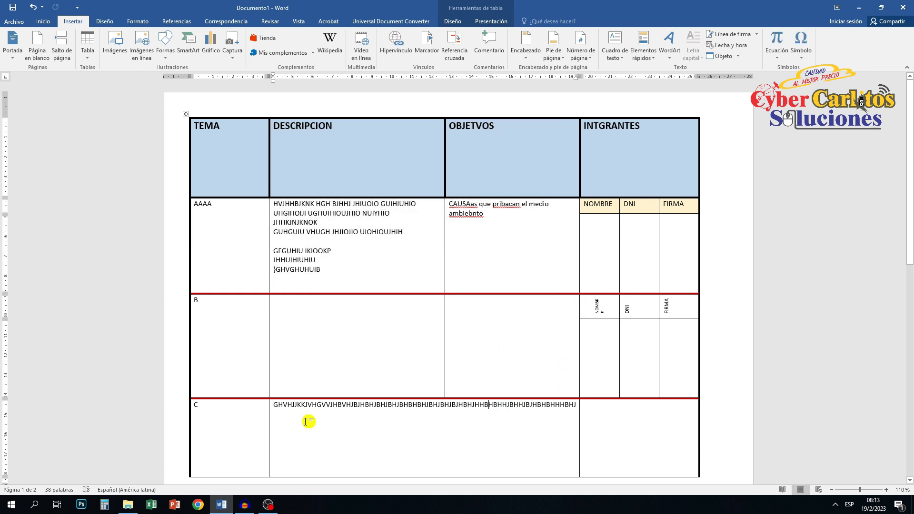
{"action": "left_click_drag", "start_coordinate": [278, 407], "coordinate": [517, 464]}
{"action": "left_click", "coordinate": [32, 8]}
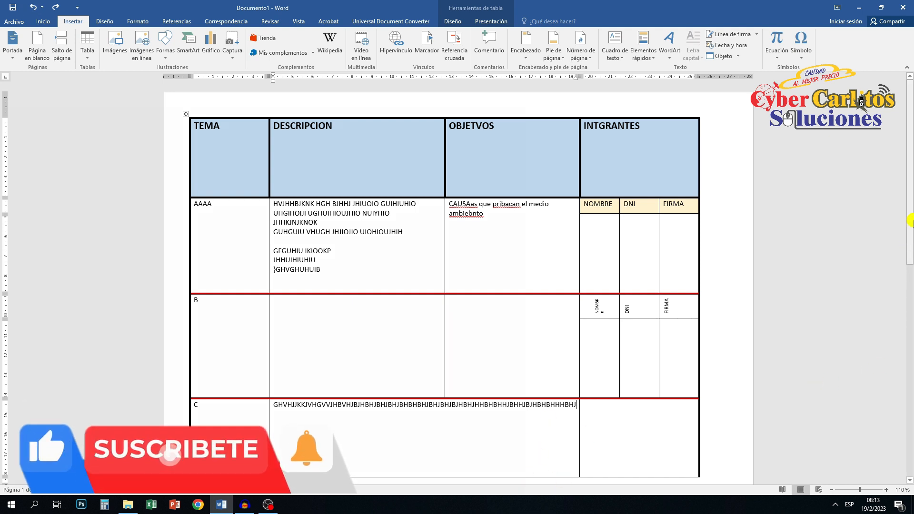
{"action": "left_click_drag", "start_coordinate": [904, 252], "coordinate": [910, 218]}
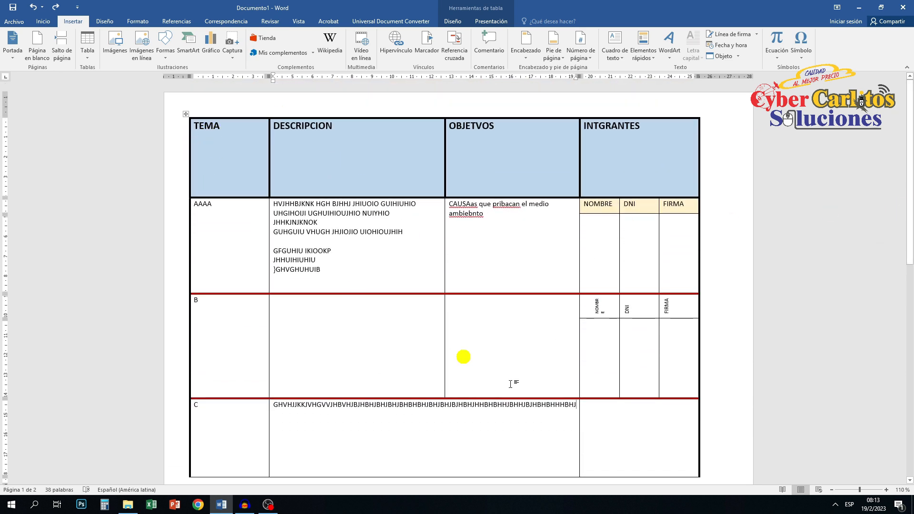
Delete row D and the two empty rows below it on the second page.
{"action": "left_click_drag", "start_coordinate": [910, 151], "coordinate": [911, 340]}
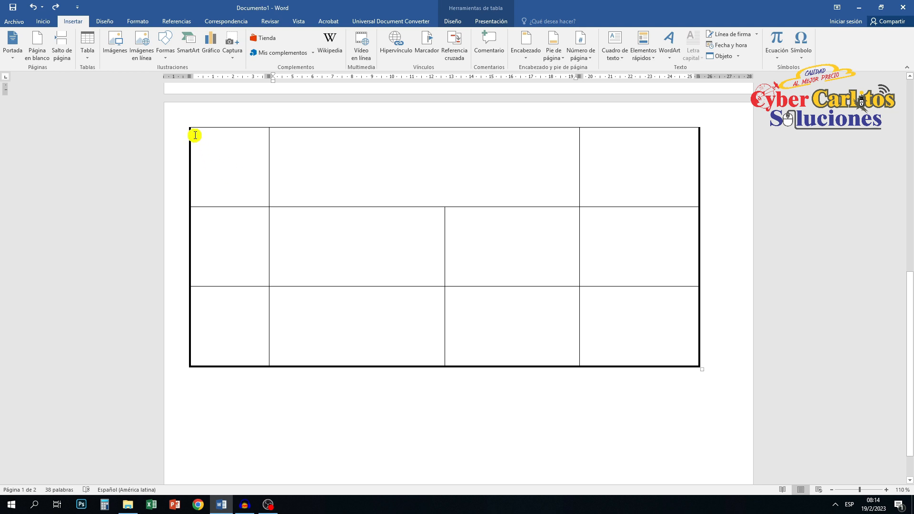
{"action": "left_click_drag", "start_coordinate": [195, 135], "coordinate": [443, 182]}
{"action": "left_click_drag", "start_coordinate": [658, 274], "coordinate": [673, 356]}
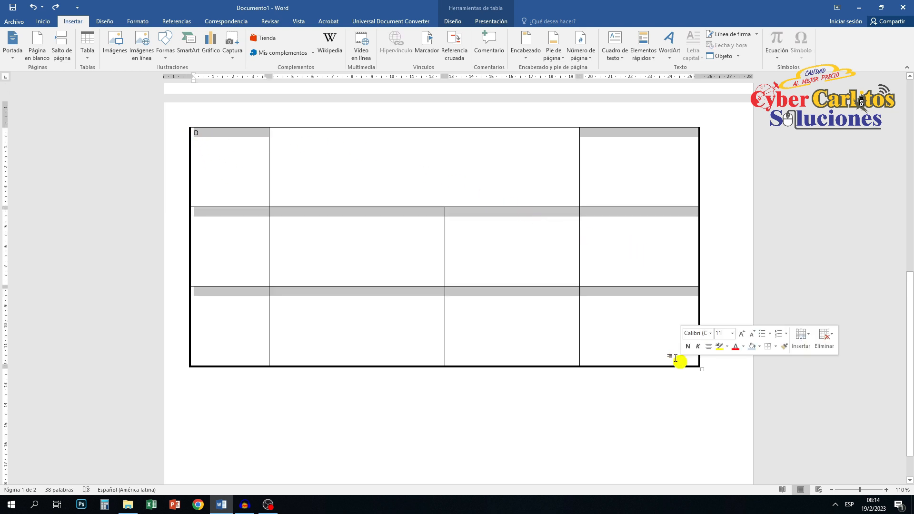
{"action": "right_click", "coordinate": [233, 136]}
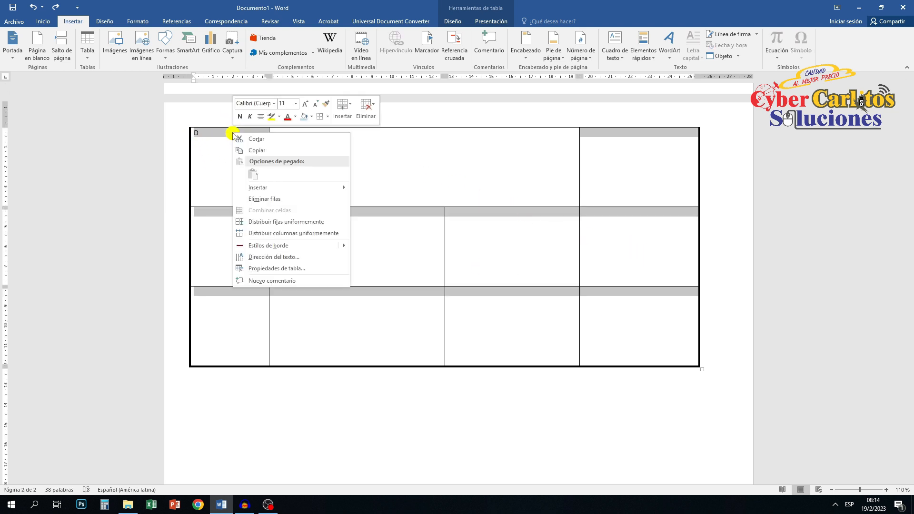
{"action": "left_click", "coordinate": [264, 199]}
Copy the whole table and paste it on the second page, keeping the original table formatting.
{"action": "left_click_drag", "start_coordinate": [909, 267], "coordinate": [909, 106]}
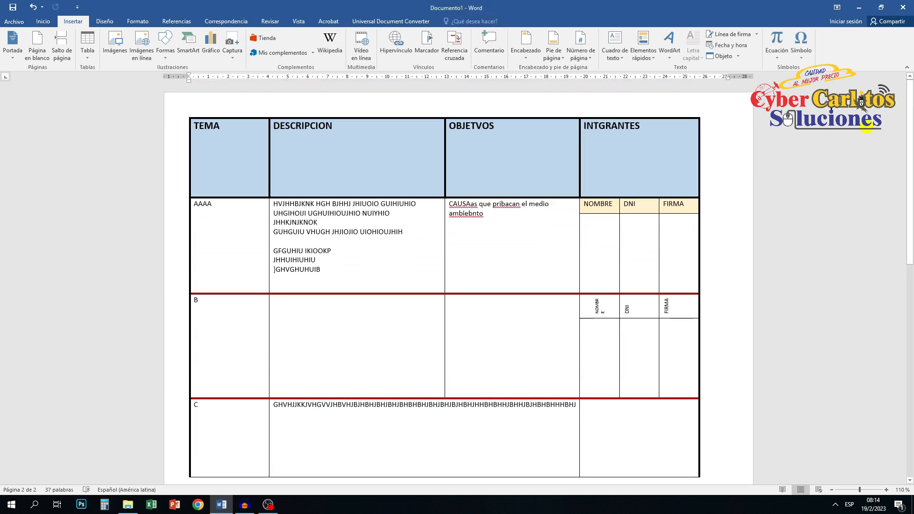
{"action": "left_click", "coordinate": [227, 139]}
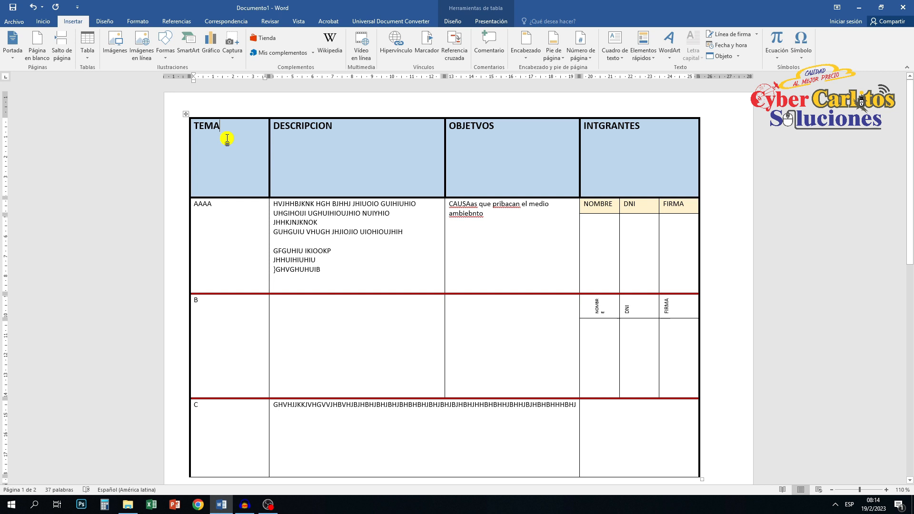
{"action": "left_click", "coordinate": [185, 115]}
{"action": "right_click", "coordinate": [185, 114]}
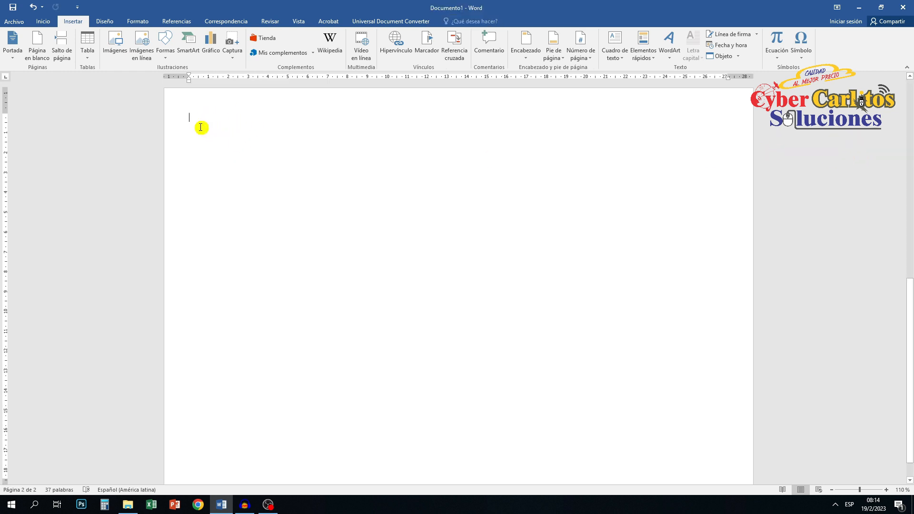
{"action": "right_click", "coordinate": [196, 117]}
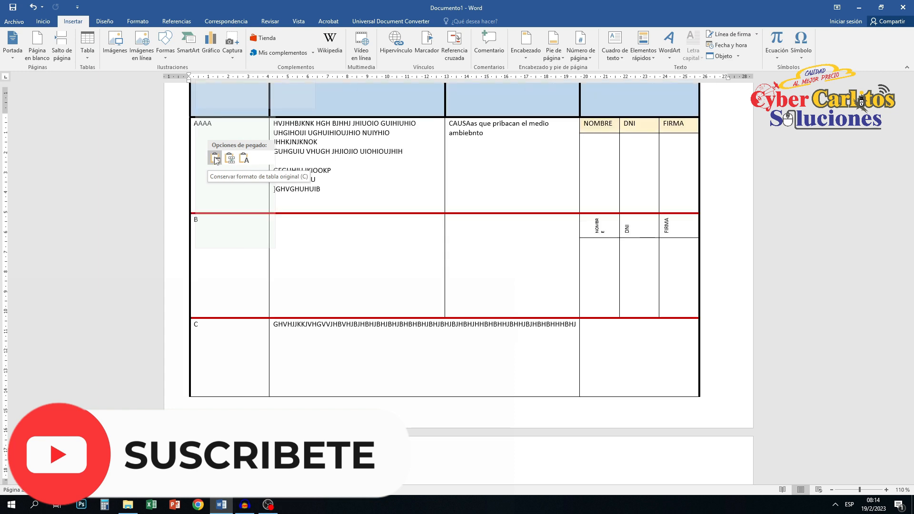
{"action": "left_click", "coordinate": [214, 159]}
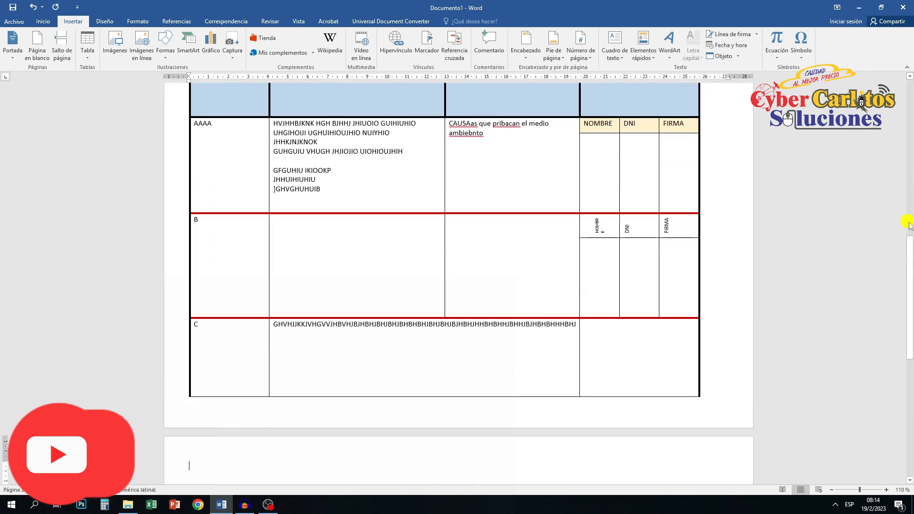